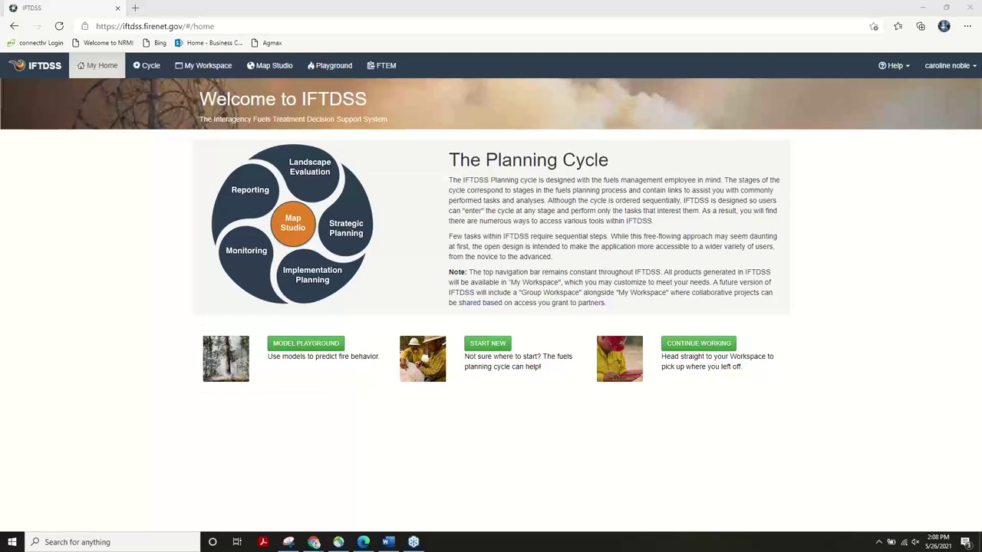
pyautogui.click(363, 542)
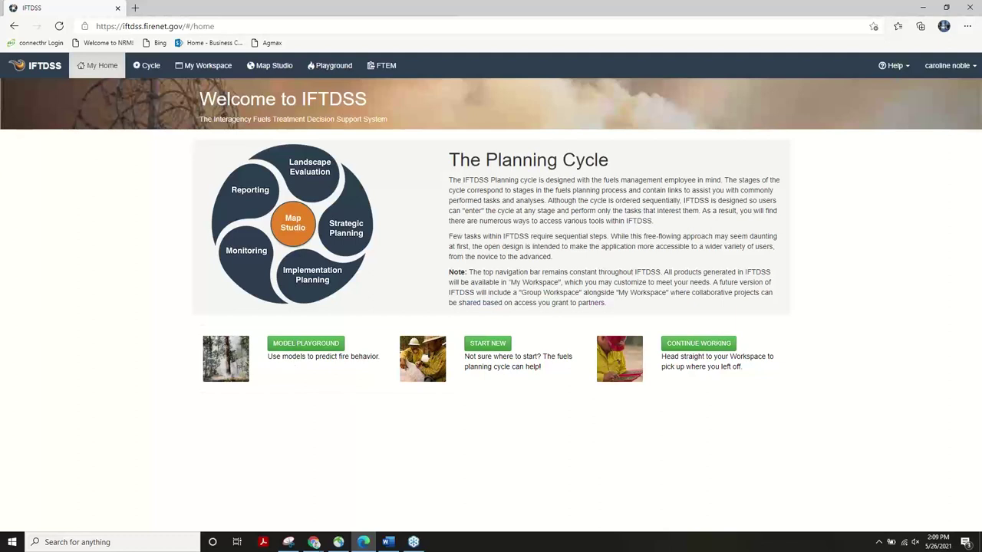
pyautogui.hotkey('alt', 'Tab')
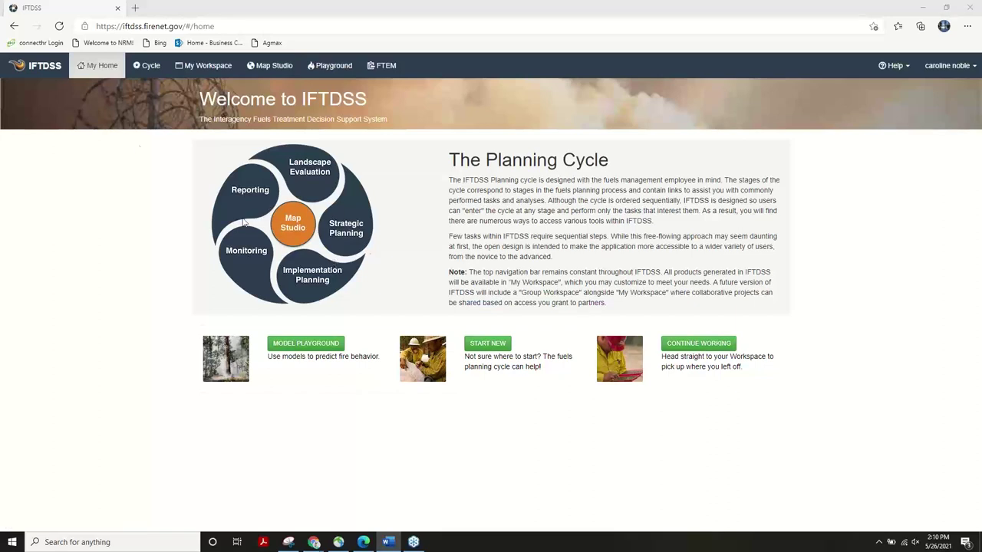
# - Open the planning cycle and review the task descriptions in the Landscape Evaluation stage
pyautogui.click(147, 66)
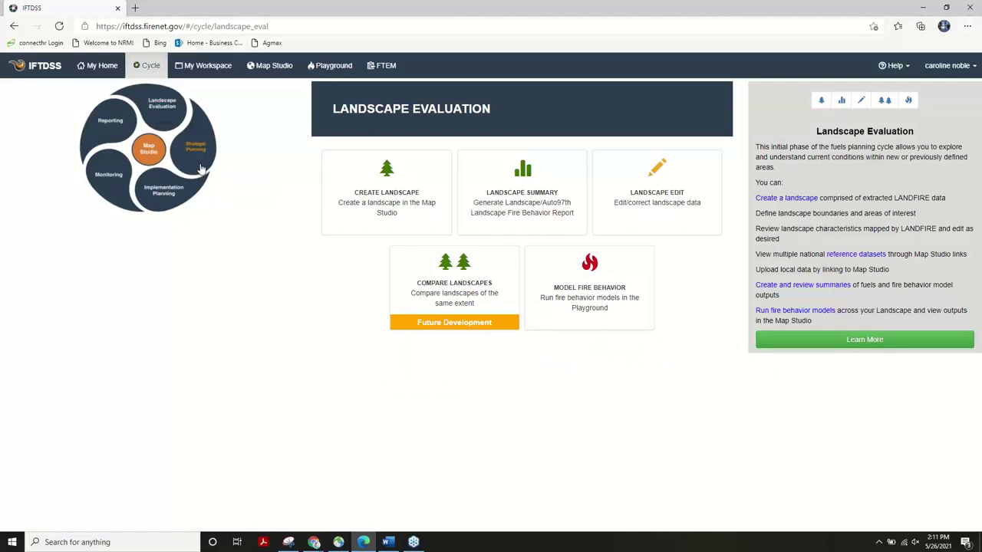
pyautogui.moveTo(317, 183)
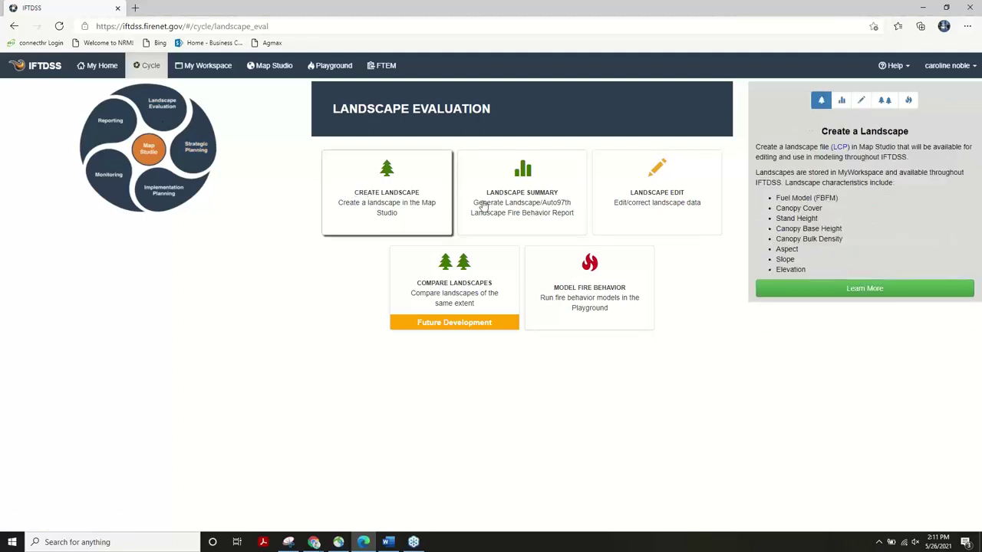
pyautogui.moveTo(627, 198)
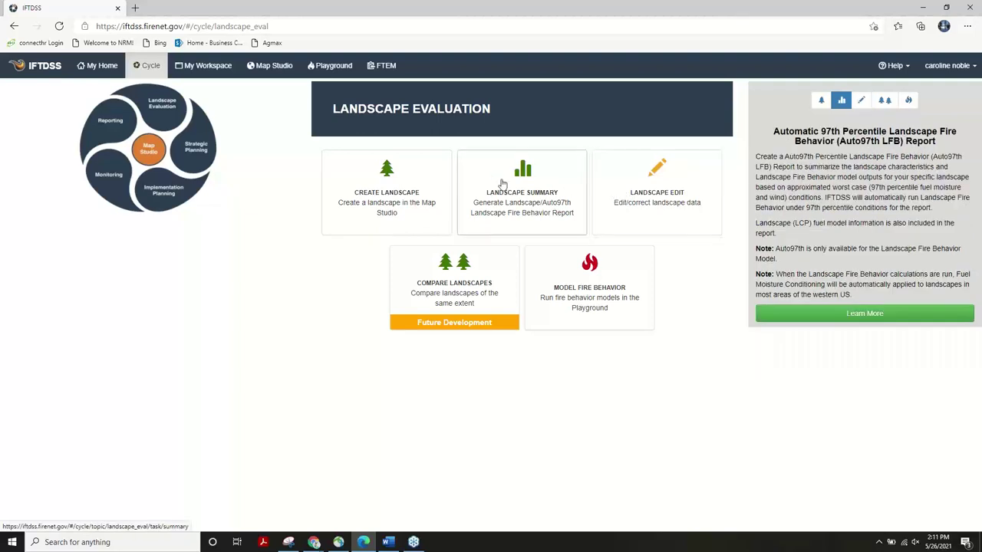
pyautogui.moveTo(404, 180)
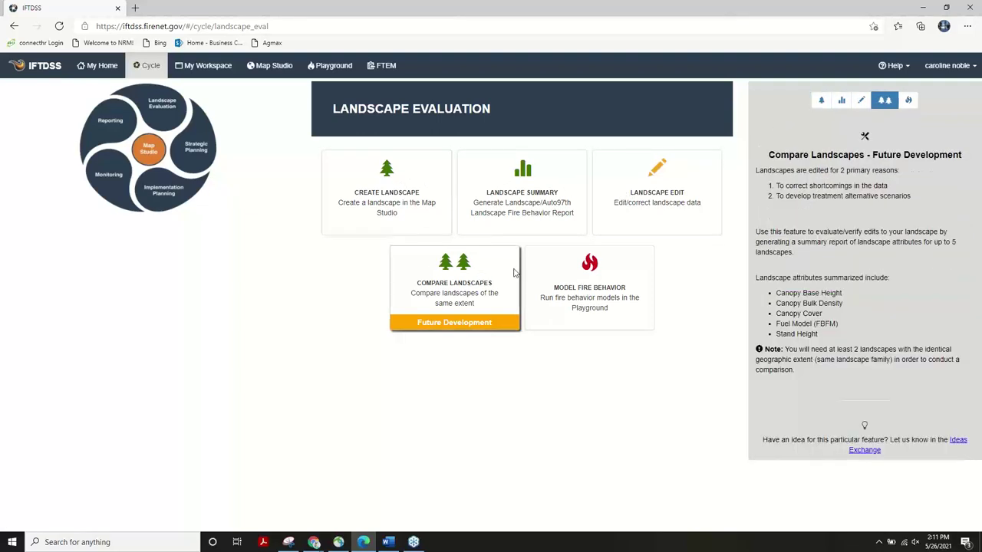
pyautogui.moveTo(565, 282)
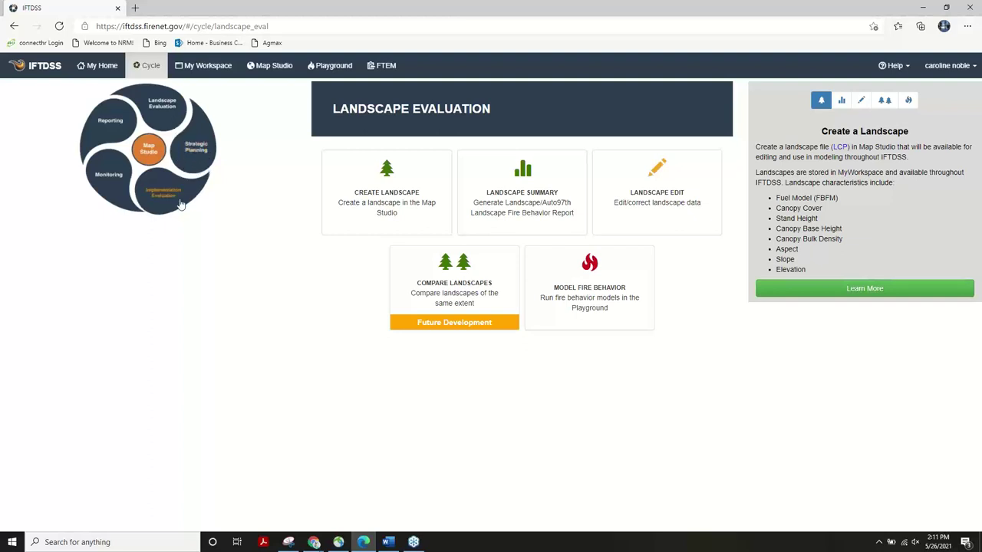
# - Look through the tasks offered in the Strategic Planning and Implementation Planning stages of the cycle
pyautogui.click(198, 160)
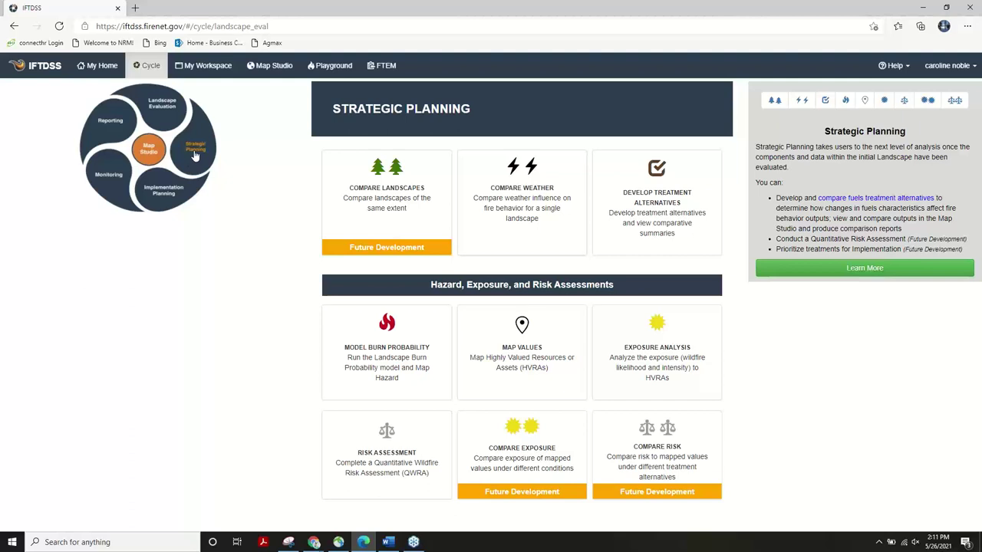
pyautogui.moveTo(539, 199)
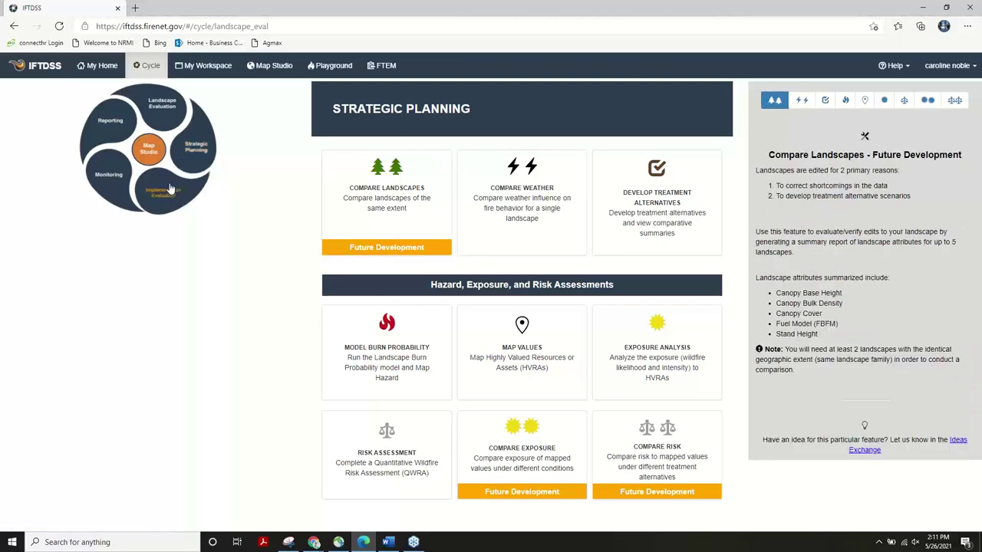
pyautogui.click(170, 189)
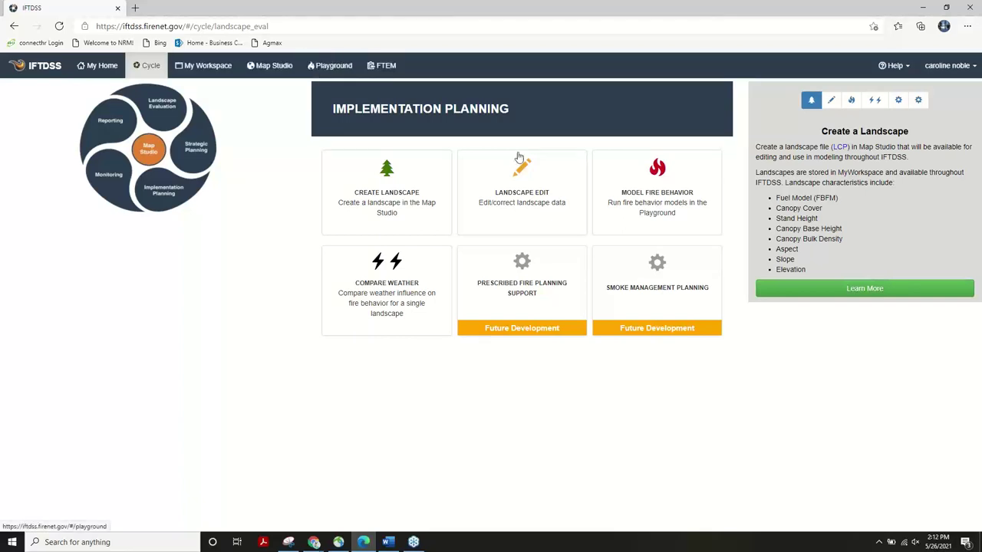
pyautogui.moveTo(592, 155)
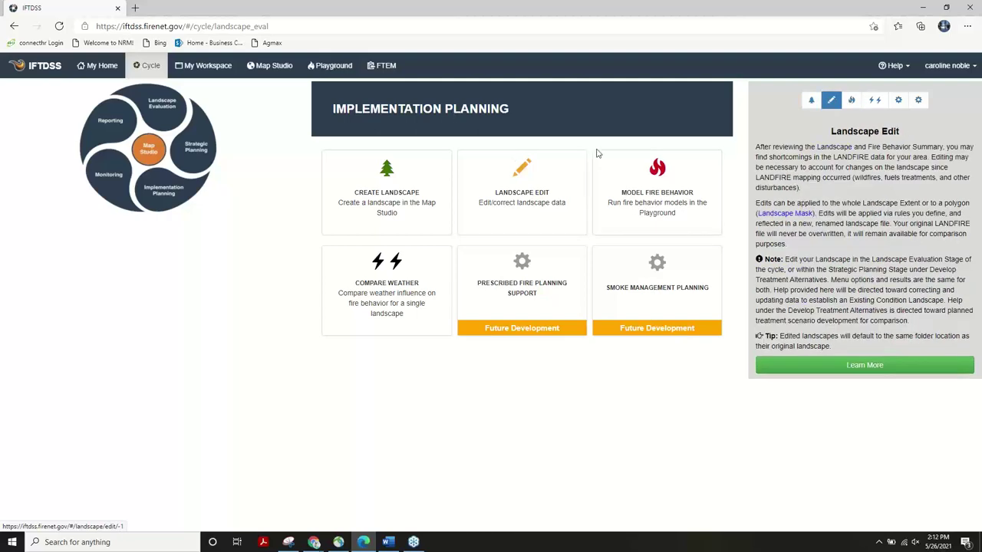
pyautogui.moveTo(657, 175)
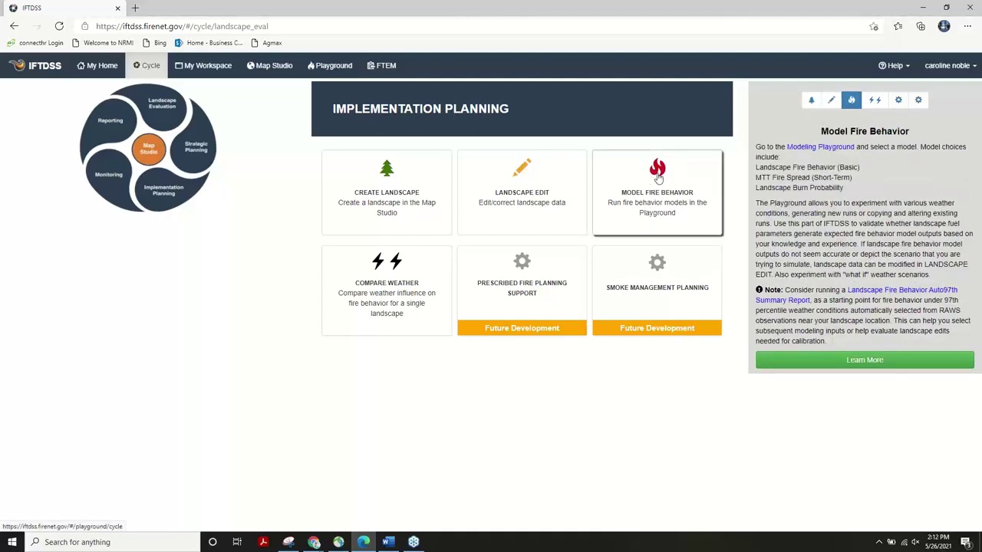
# - Open Model Fire Behavior from Implementation Planning and look over the available model types and the existing runs' details
pyautogui.click(657, 176)
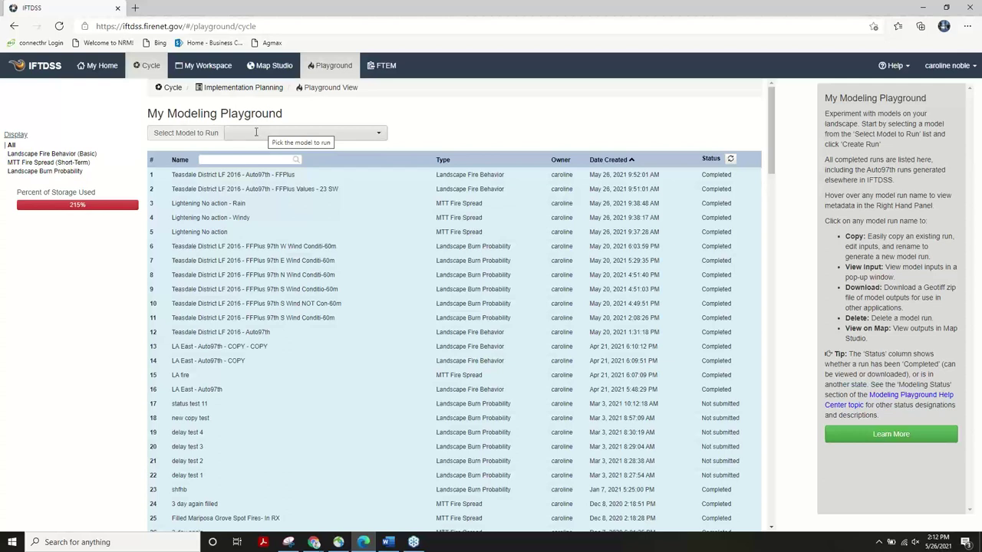
pyautogui.click(296, 133)
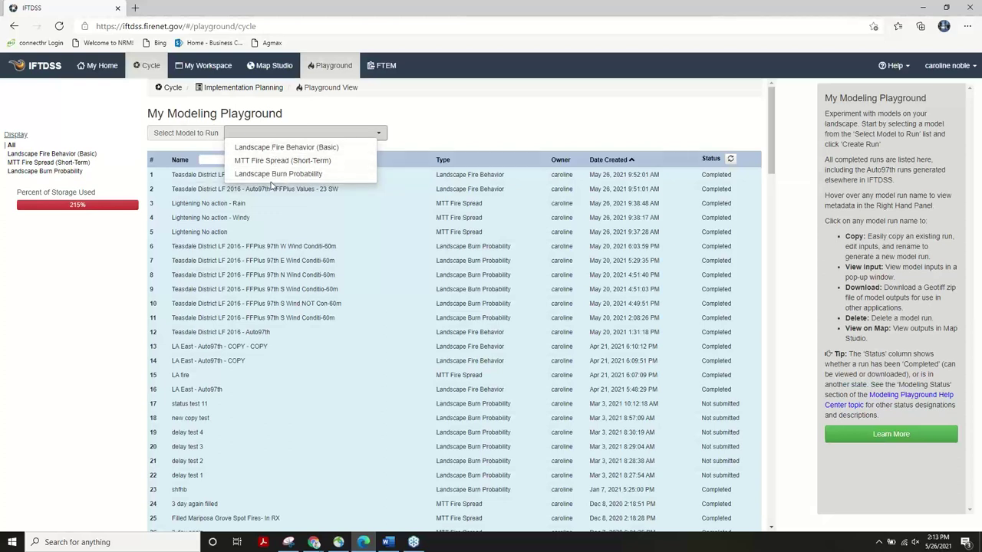
pyautogui.click(460, 121)
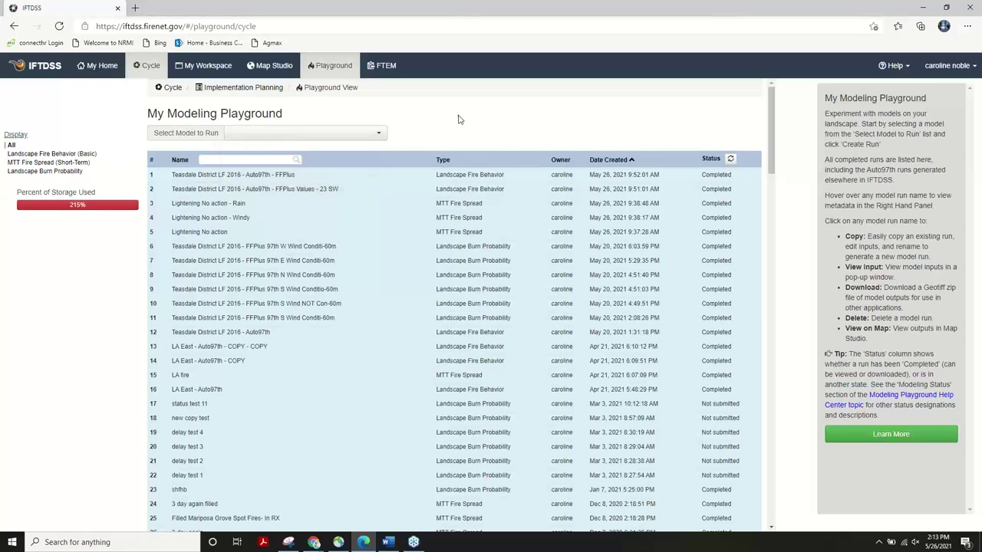
pyautogui.click(326, 63)
pyautogui.moveTo(243, 170)
pyautogui.moveTo(467, 197)
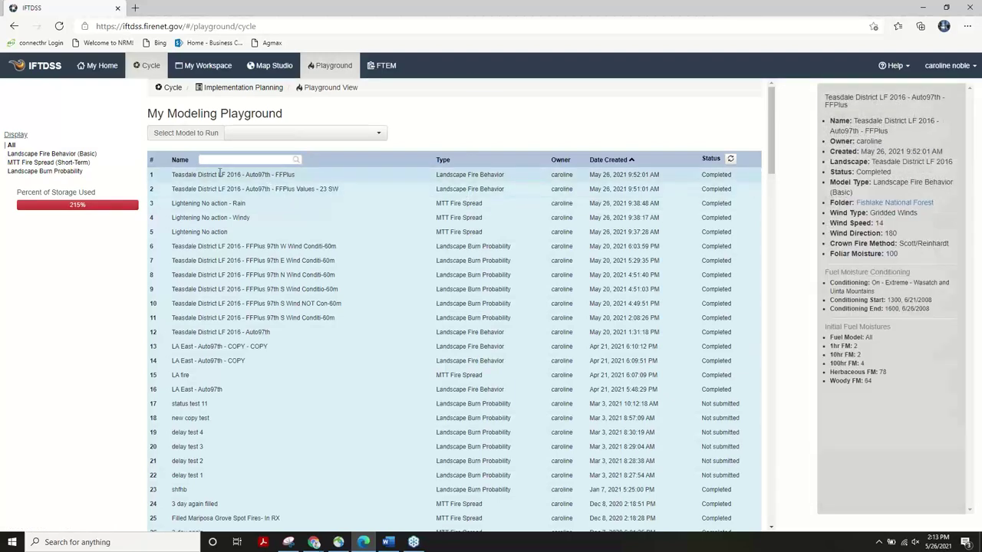
# - Open a new Landscape Fire Behavior (Basic) run to view its wind inputs, and return to the modeling playground without saving
pyautogui.click(314, 133)
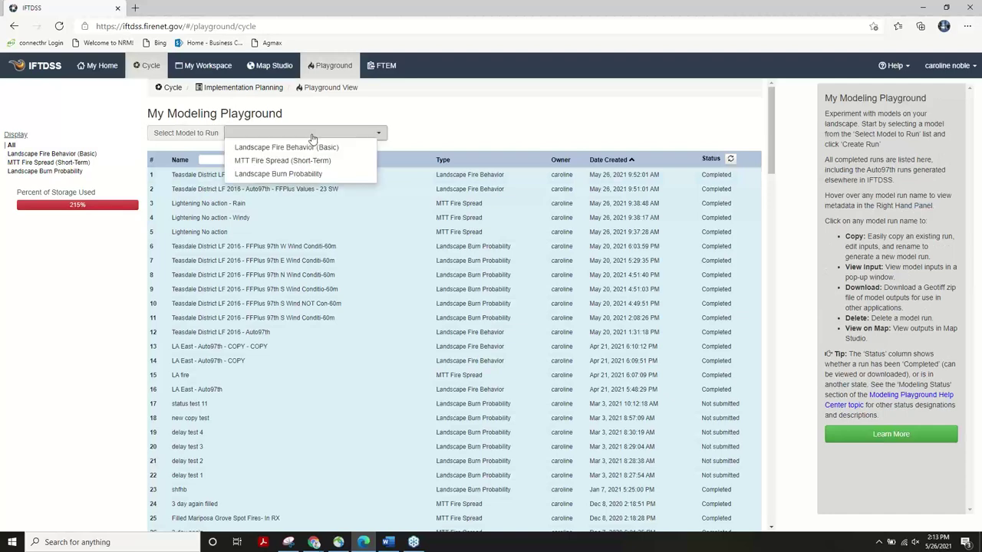
pyautogui.click(299, 148)
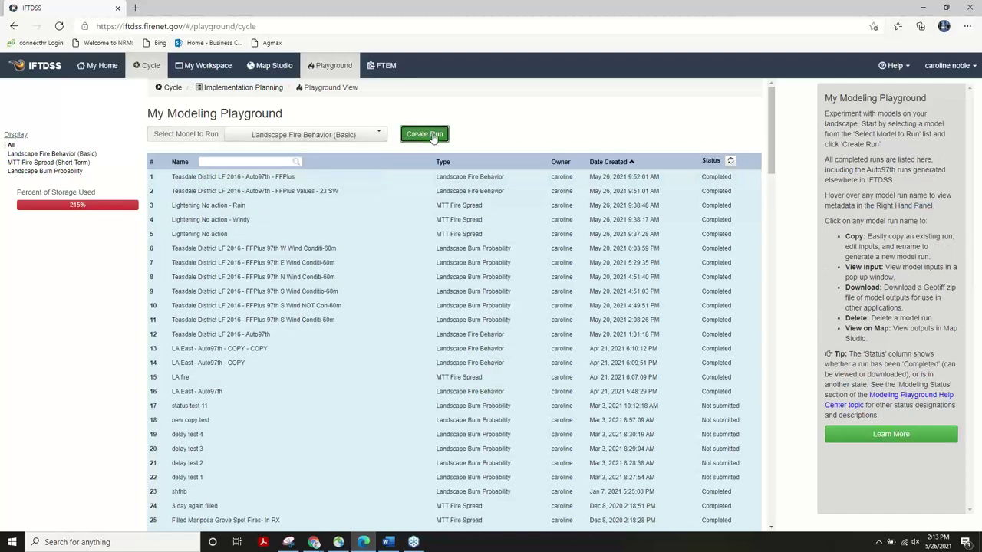
pyautogui.click(426, 135)
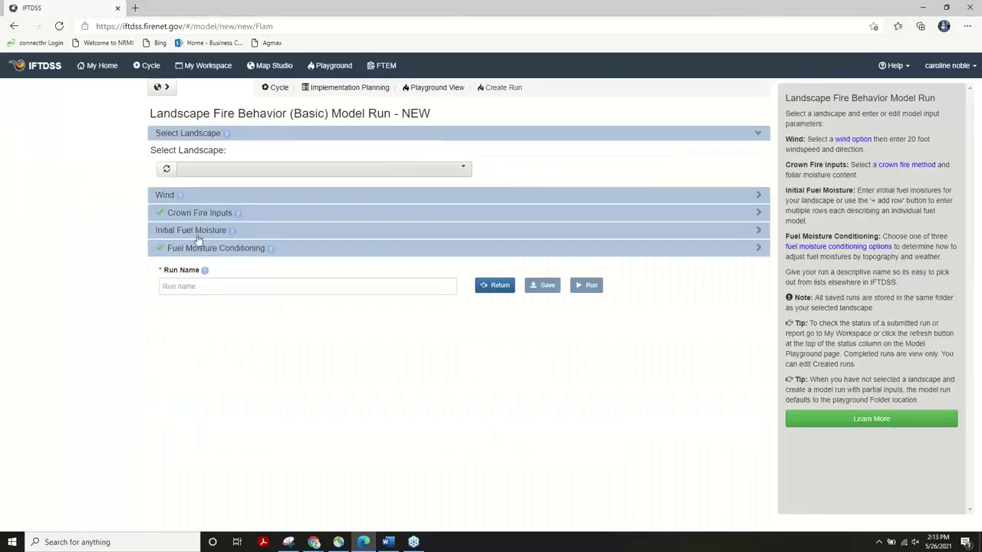
pyautogui.click(168, 197)
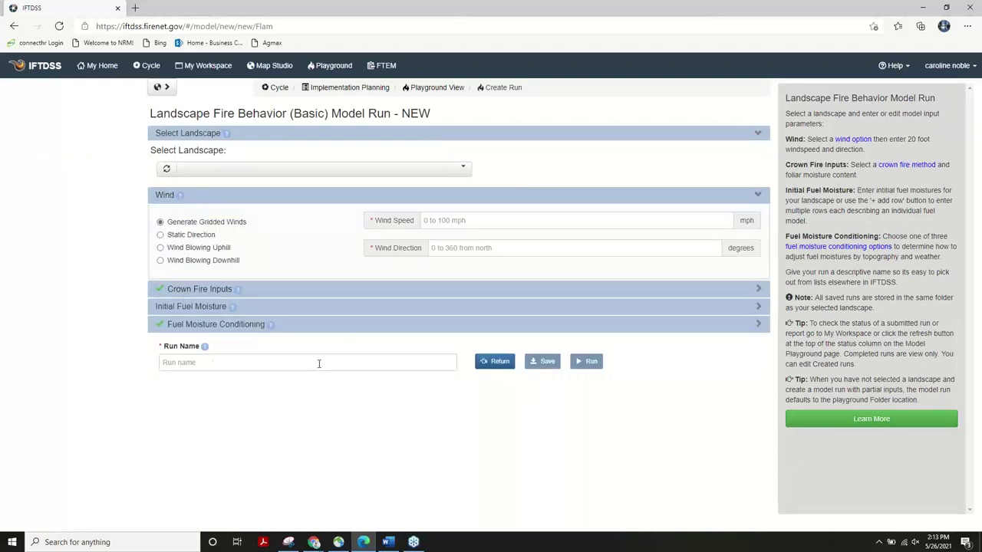
pyautogui.click(322, 68)
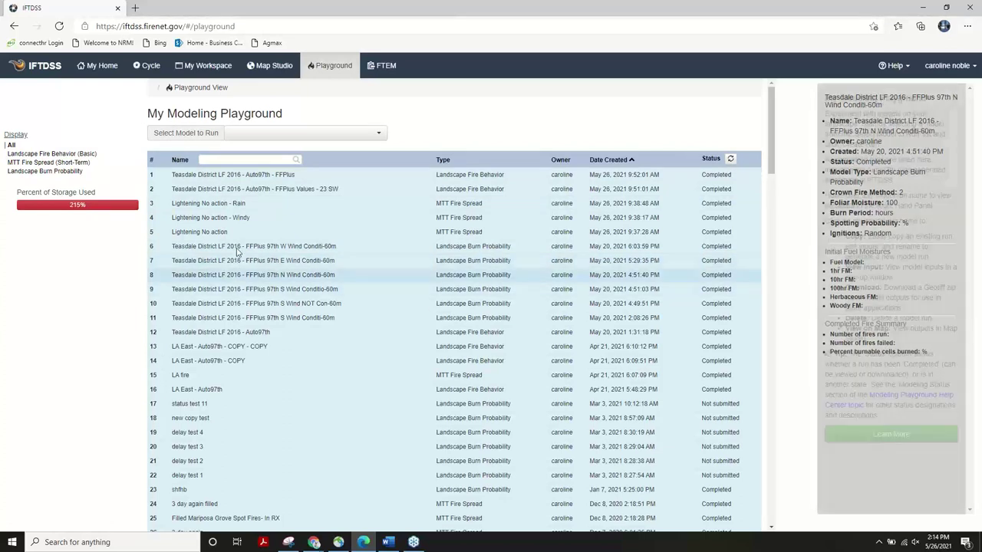
# - Show the Teasdale Auto97th FFPlus run's actions, filter runs to Landscape Burn Probability, and expand the FFPlus 97th W Wind run
pyautogui.click(223, 175)
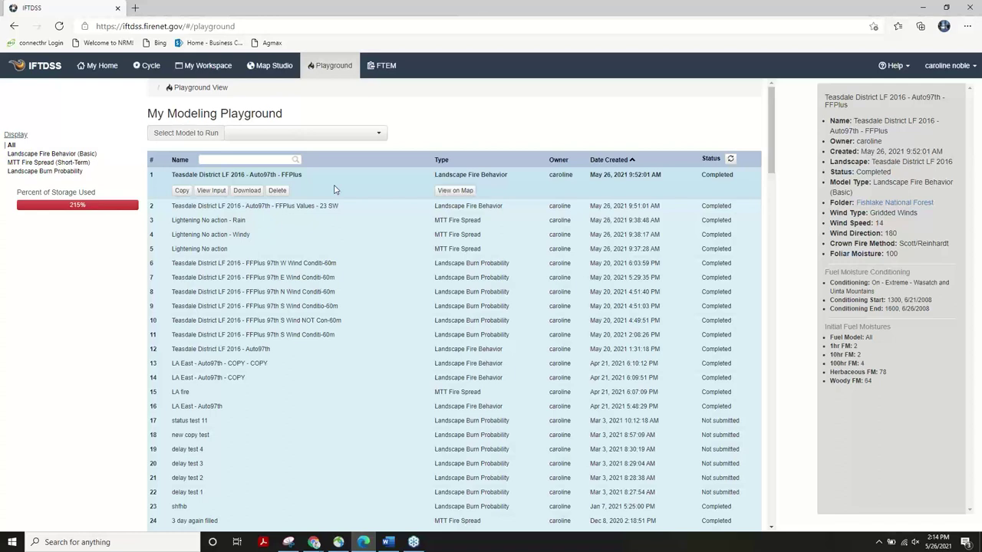
pyautogui.click(62, 171)
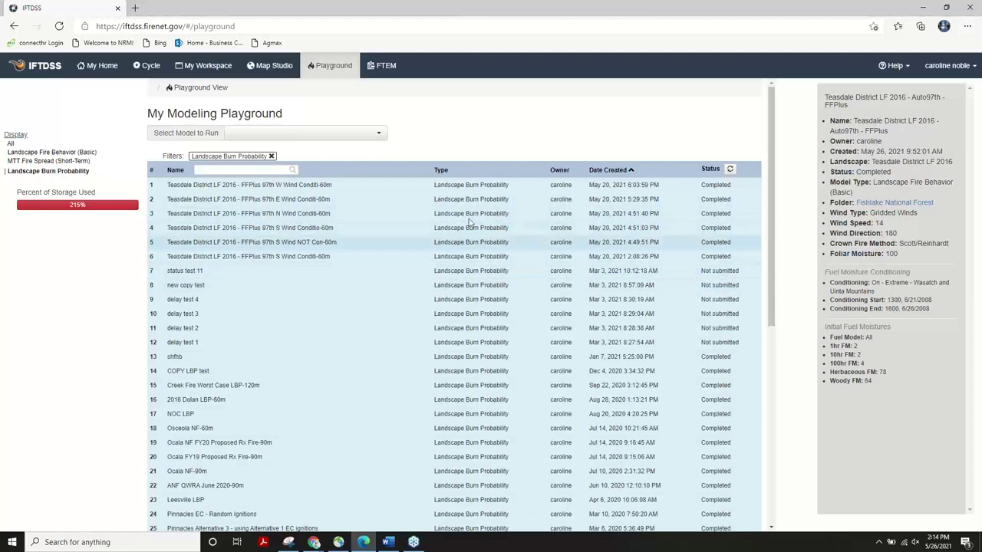
pyautogui.click(349, 188)
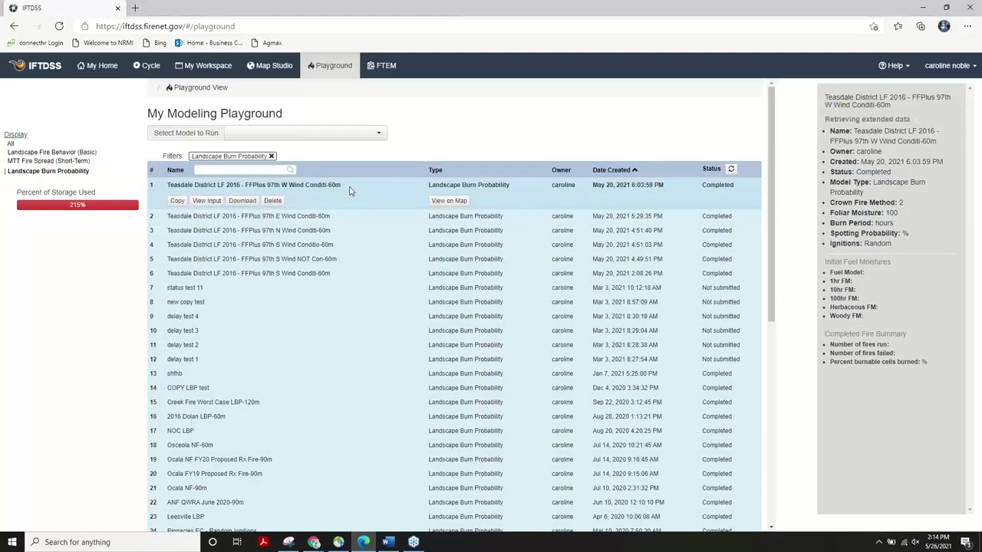
pyautogui.click(349, 190)
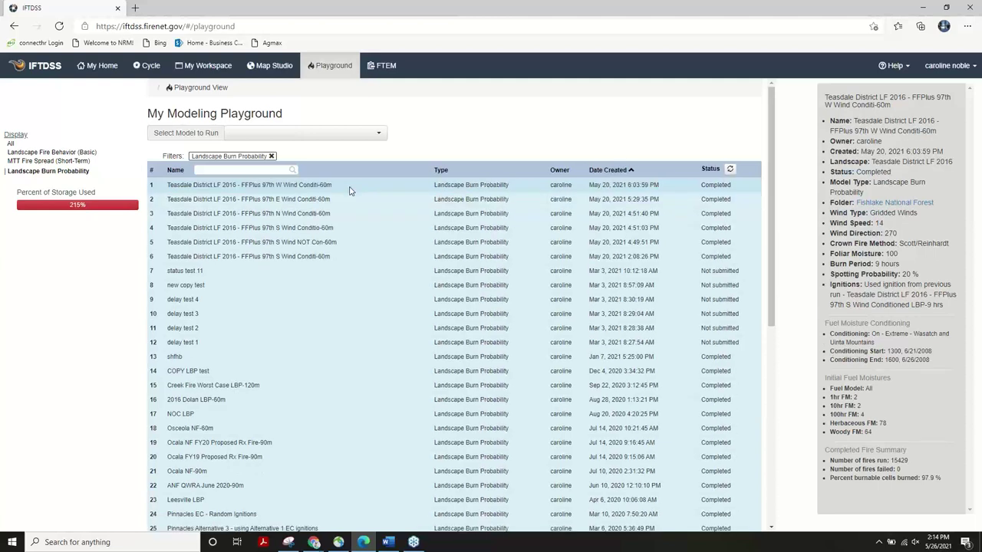
pyautogui.click(349, 190)
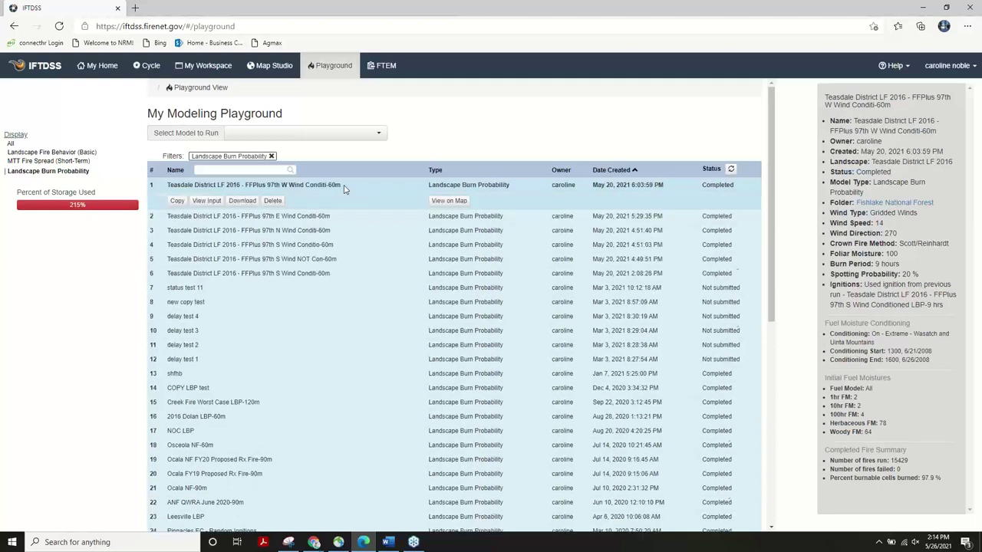
# - View the complete model inputs of the FFPlus 97th W Wind run and close the summary
pyautogui.click(211, 204)
pyautogui.scroll(-3, 452, 219)
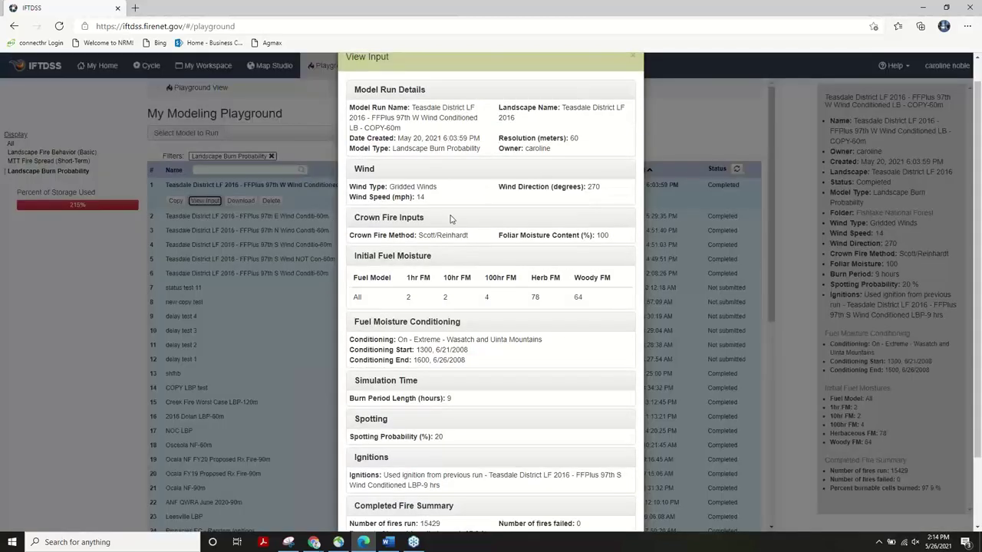
pyautogui.scroll(-1, 452, 219)
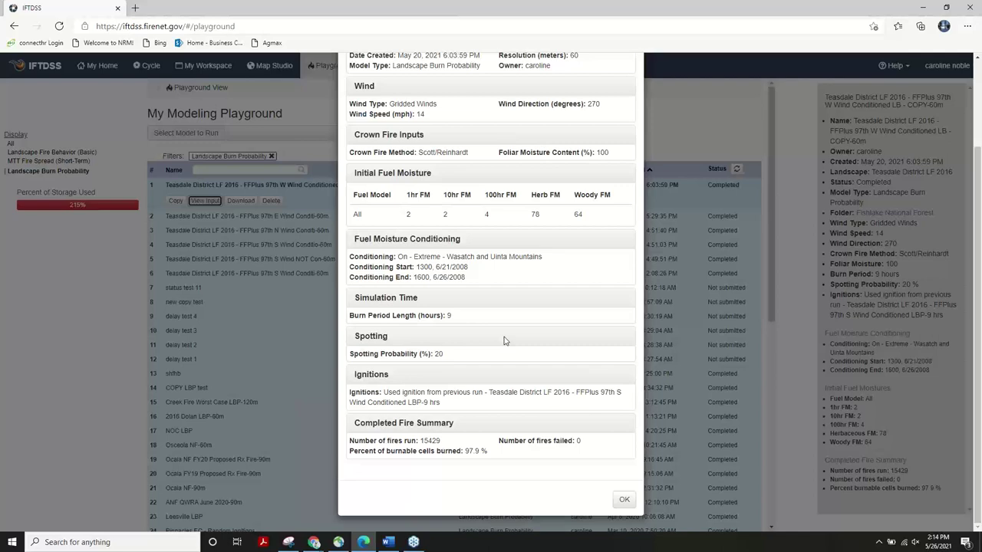
pyautogui.scroll(2, 503, 340)
pyautogui.click(81, 327)
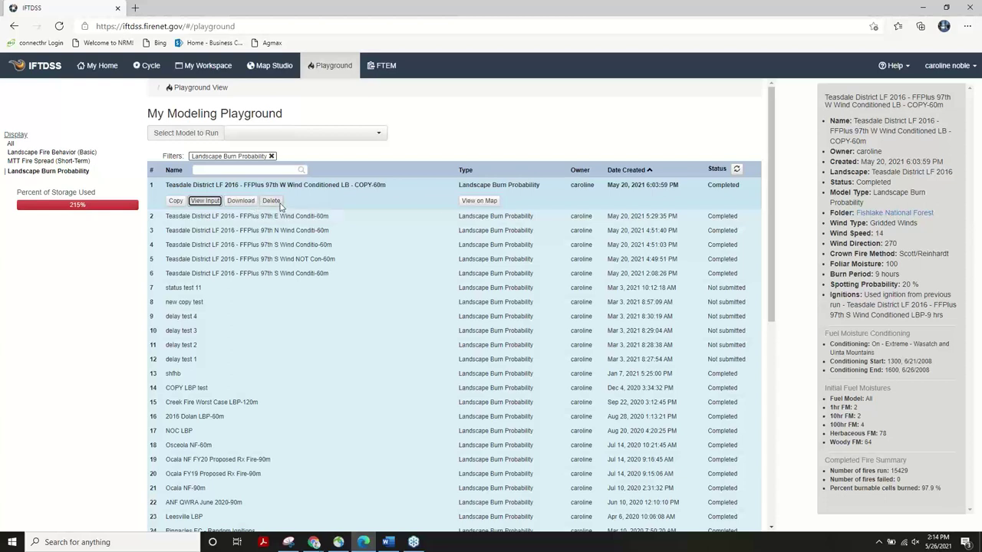
# - Open My Workspace and filter all content to reports of the Landscape type
pyautogui.click(205, 67)
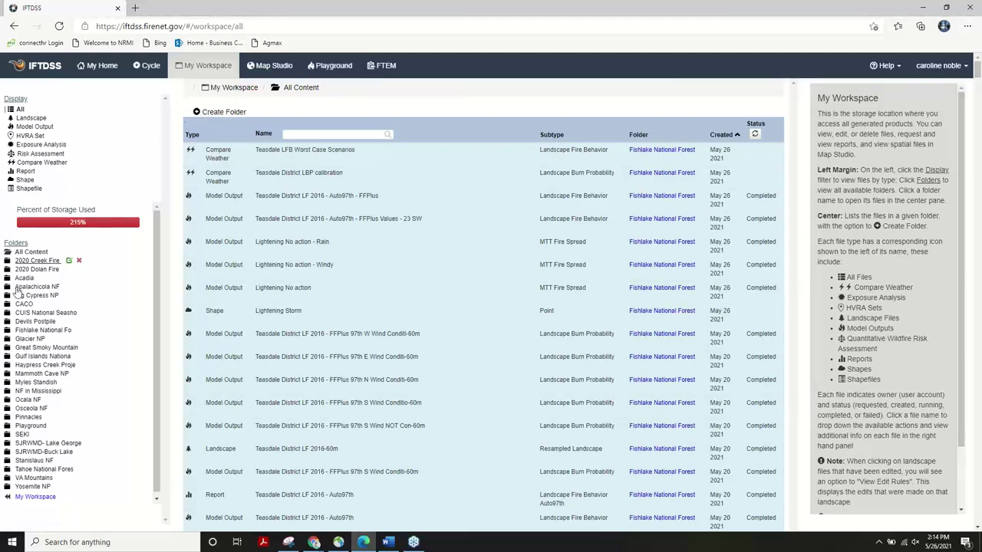
pyautogui.moveTo(46, 281)
pyautogui.click(26, 171)
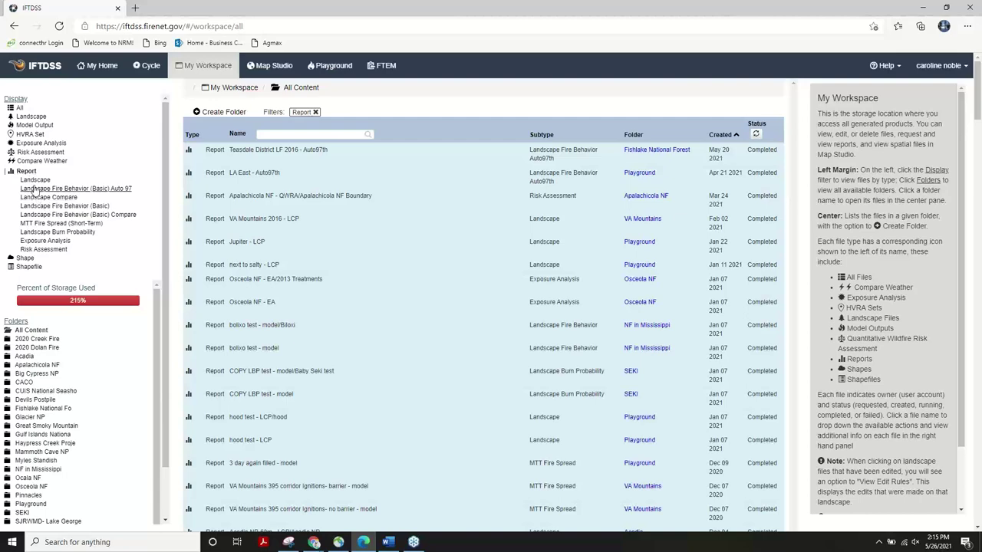
pyautogui.click(34, 180)
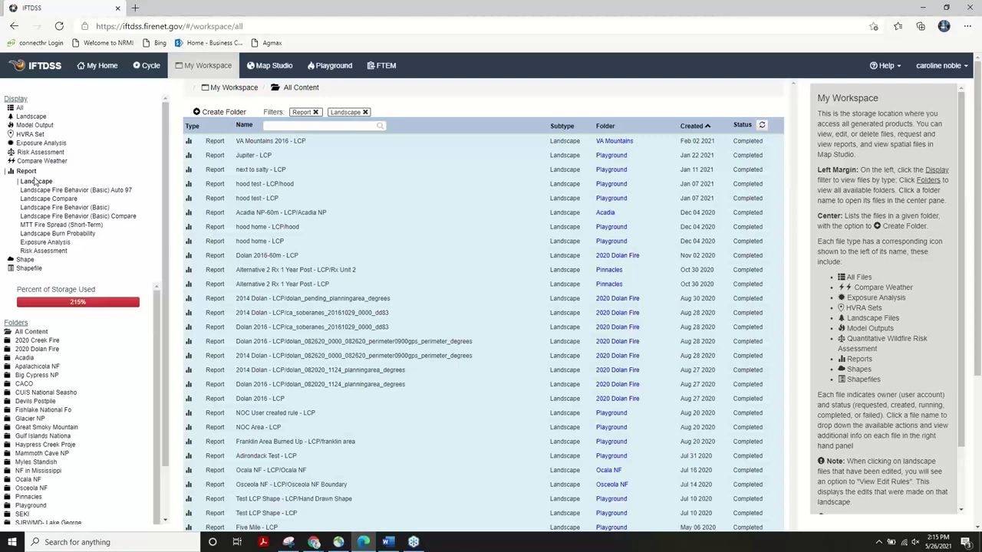
pyautogui.click(34, 181)
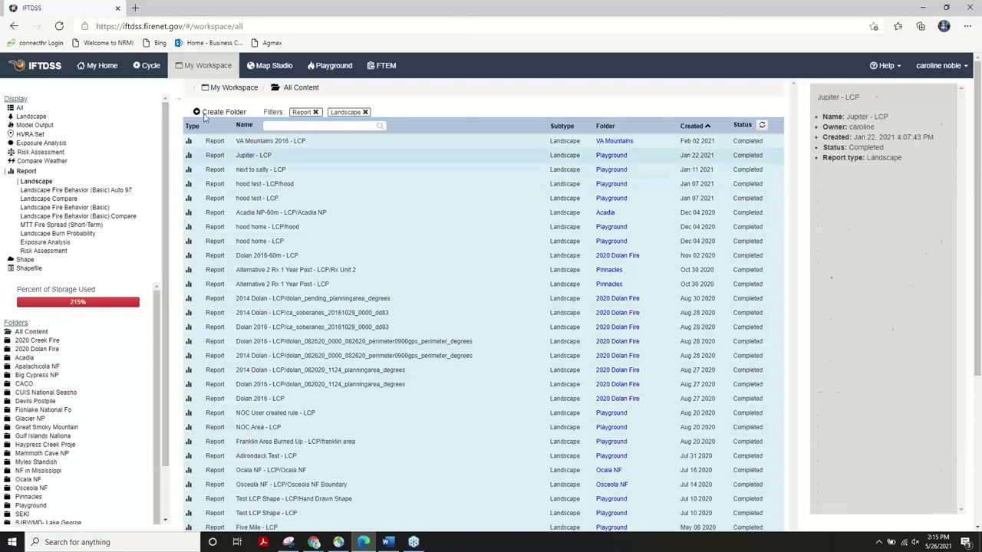
# - Return to the planning cycle and open its Implementation Planning stage
pyautogui.click(150, 68)
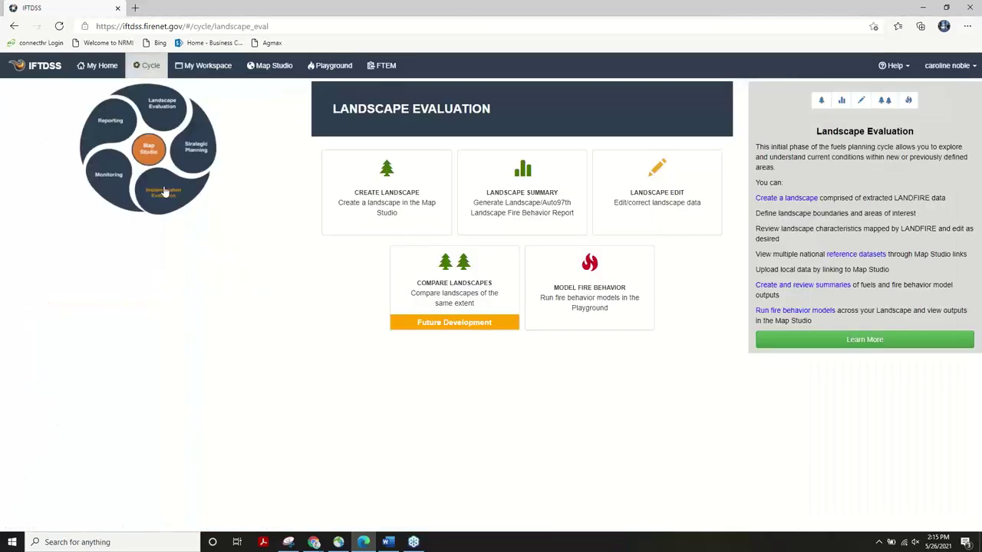
pyautogui.click(163, 192)
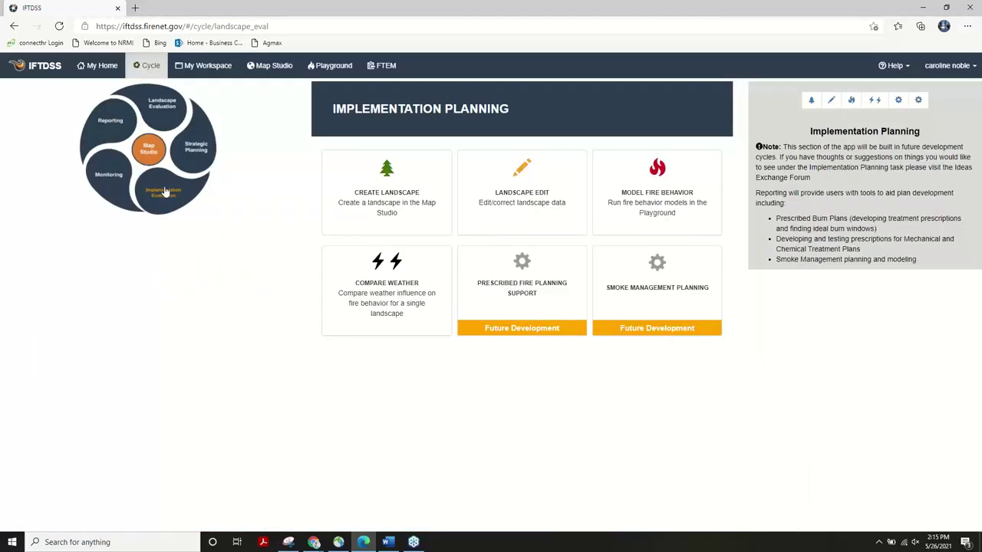
# - Open Compare Weather from Implementation Planning and choose Landscape Fire Behavior (Basic) as the model type
pyautogui.moveTo(414, 296)
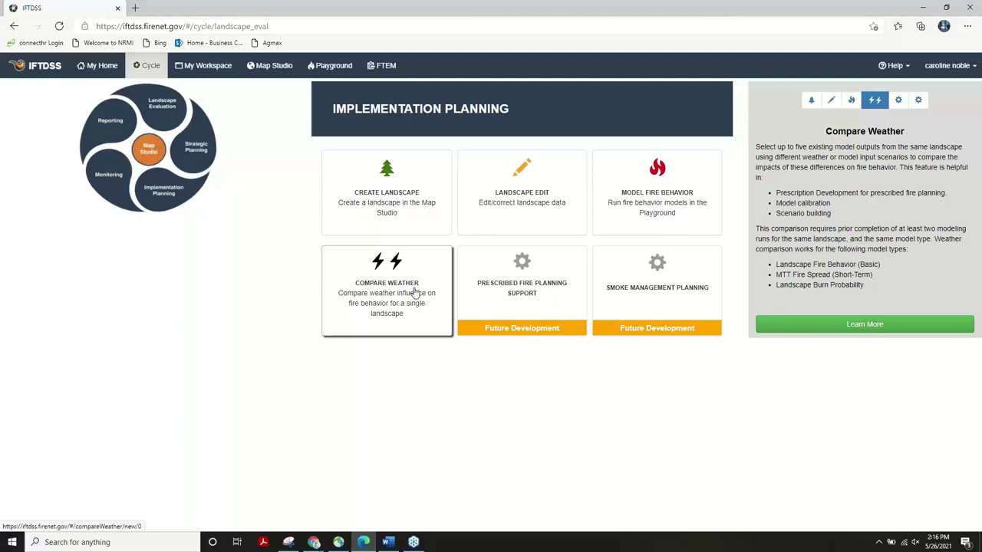
pyautogui.click(406, 291)
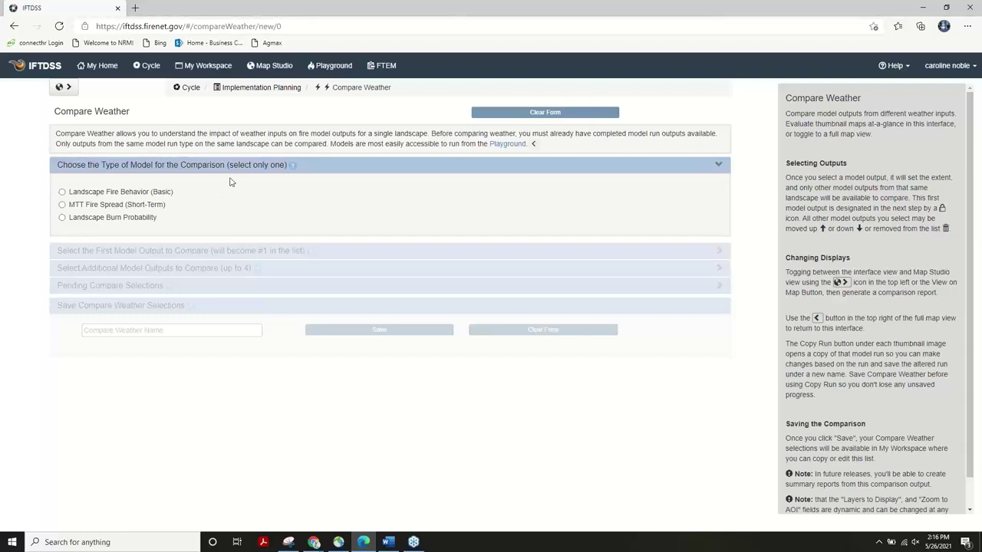
pyautogui.click(62, 192)
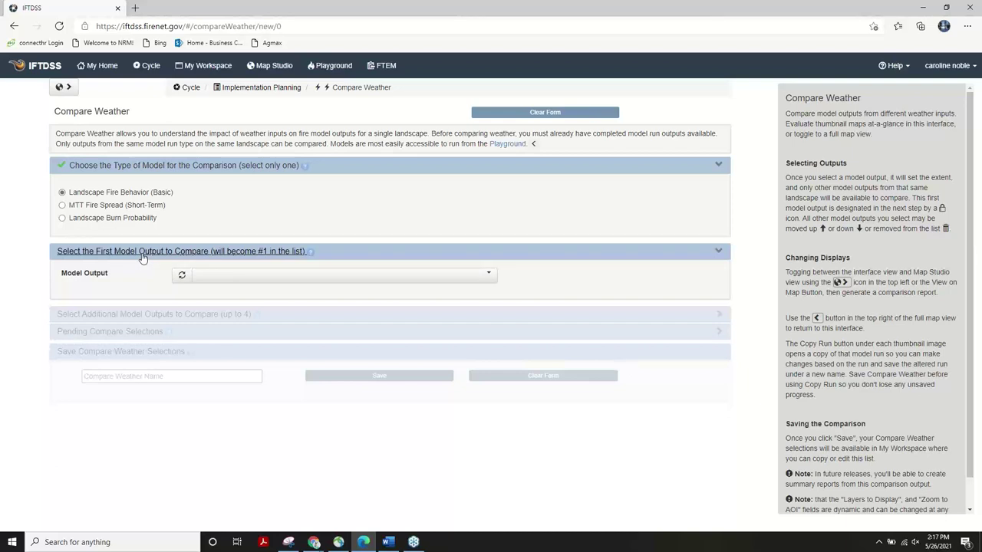
# - Choose Teasdale District LF 2016 - Auto97th as the first model output to compare
pyautogui.click(284, 278)
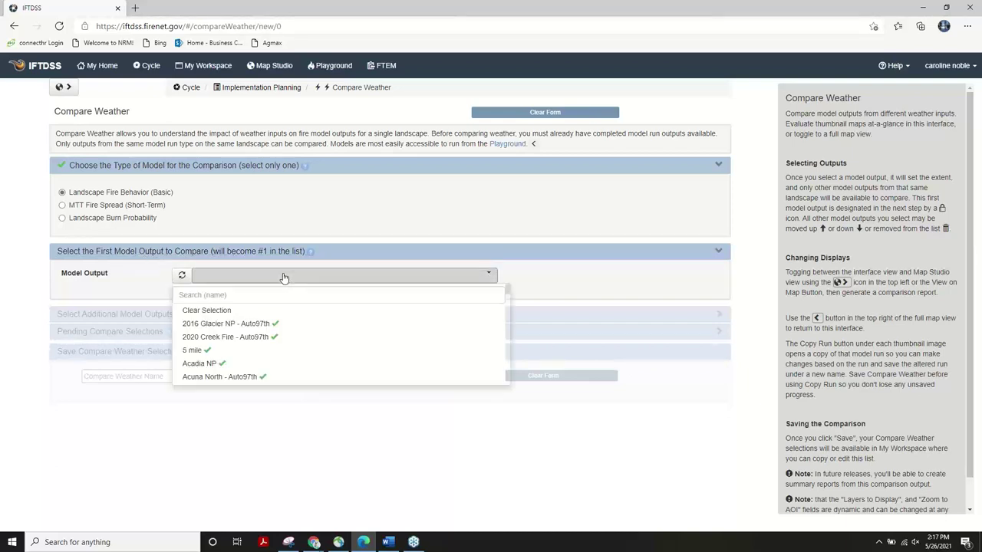
pyautogui.scroll(-1, 302, 340)
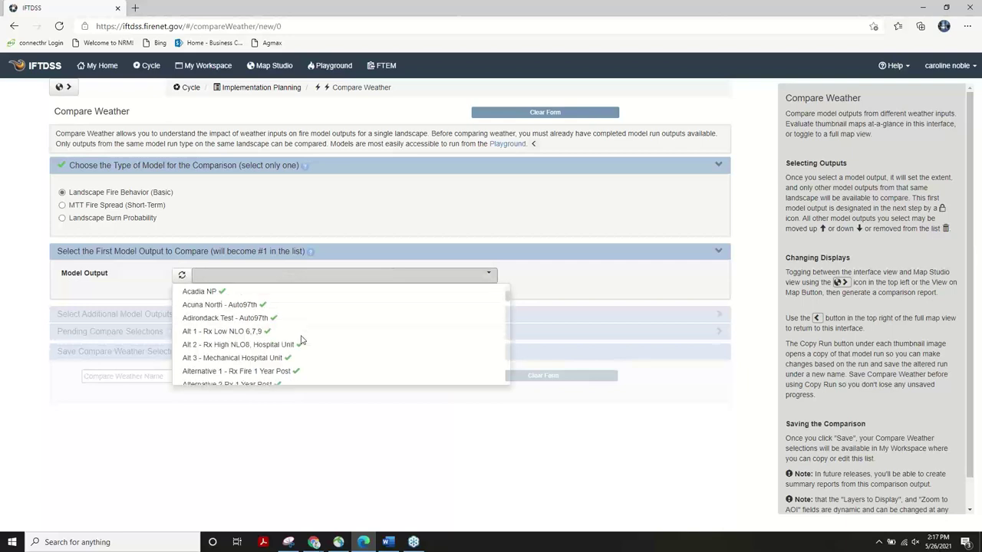
pyautogui.scroll(-6, 302, 339)
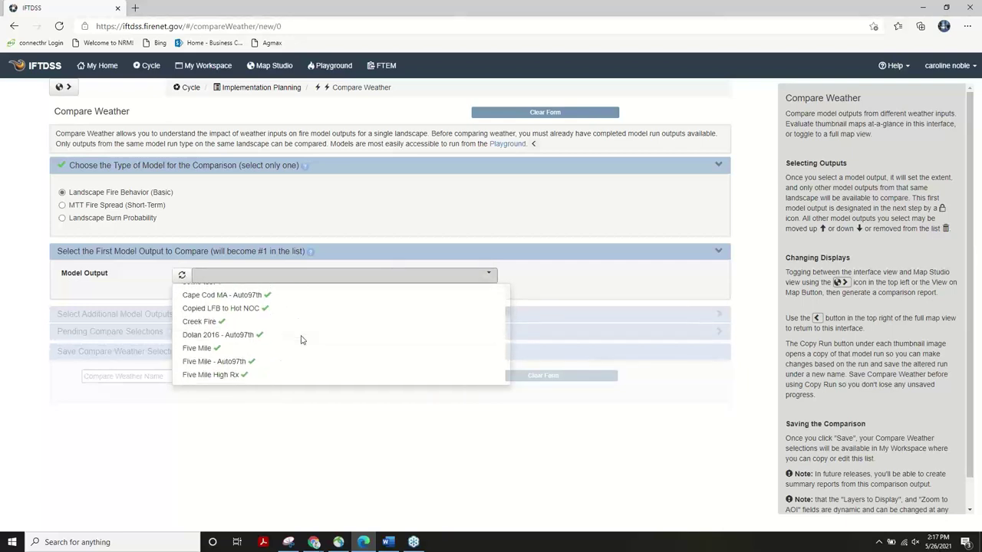
pyautogui.scroll(-8, 302, 340)
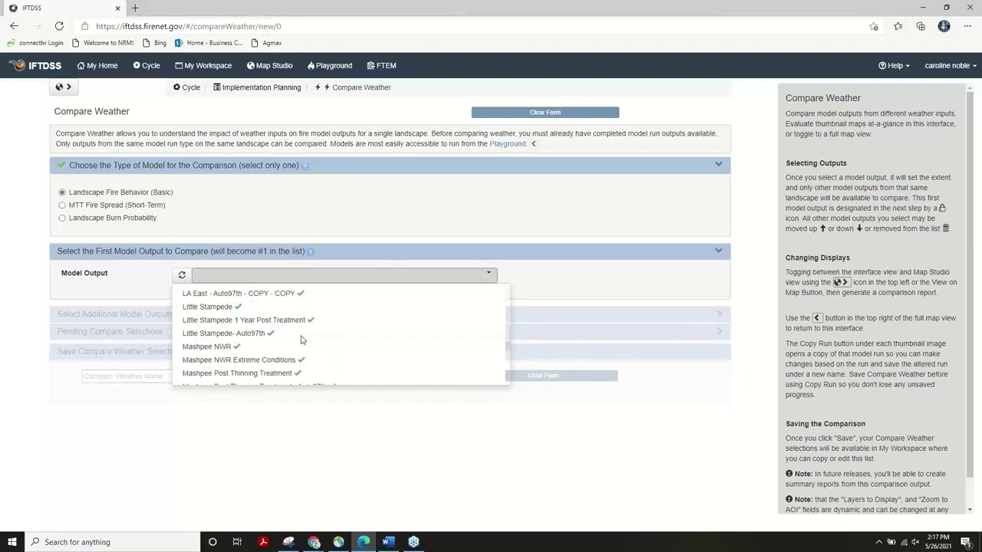
pyautogui.scroll(-4, 302, 340)
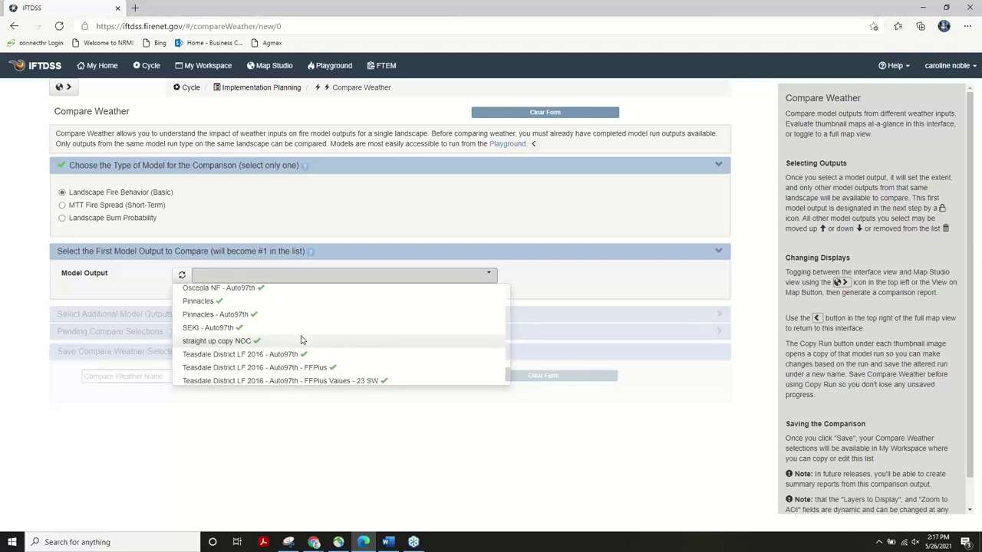
pyautogui.scroll(-1, 302, 340)
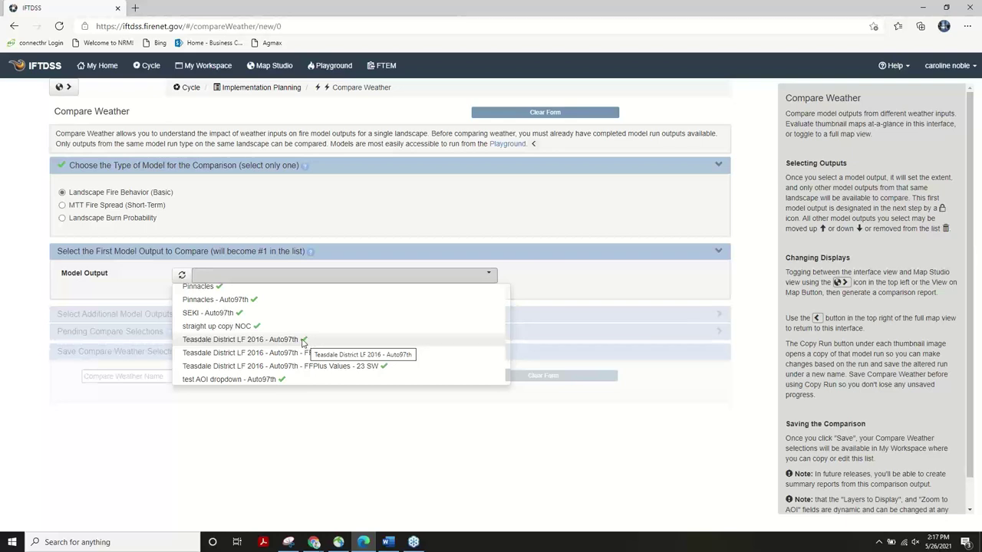
pyautogui.click(302, 342)
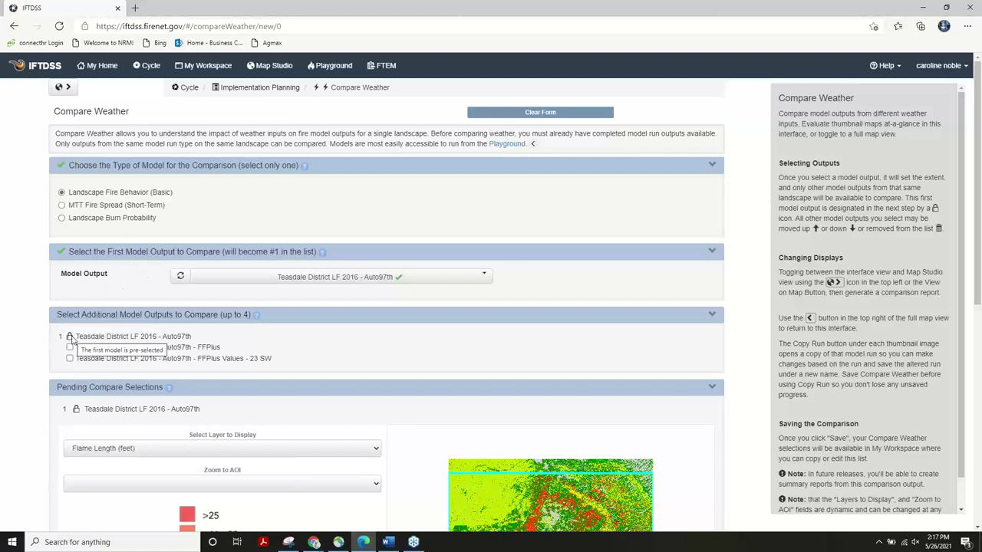
# - Try SEKI - Auto97th as the first model output and restore Teasdale District LF 2016 - Auto97th
pyautogui.click(303, 282)
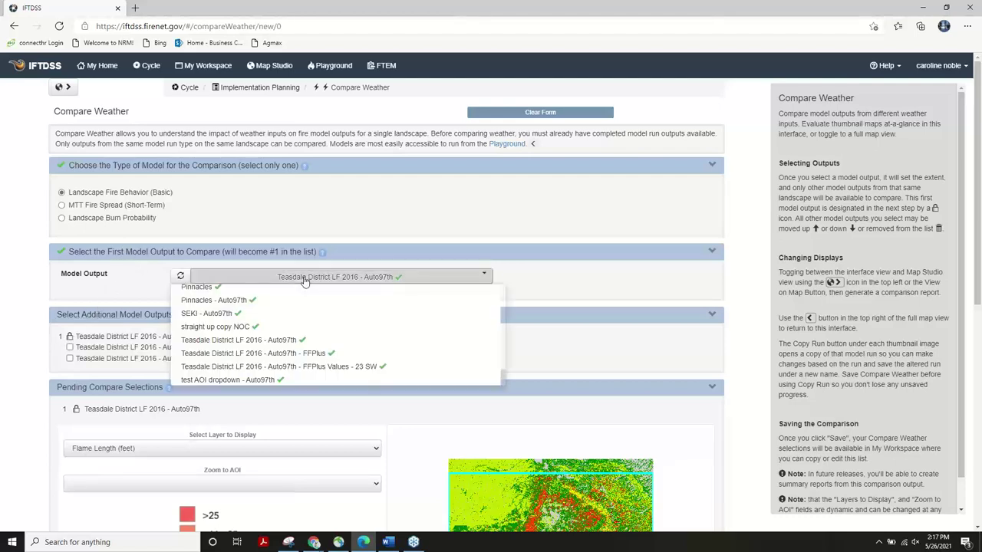
pyautogui.click(277, 315)
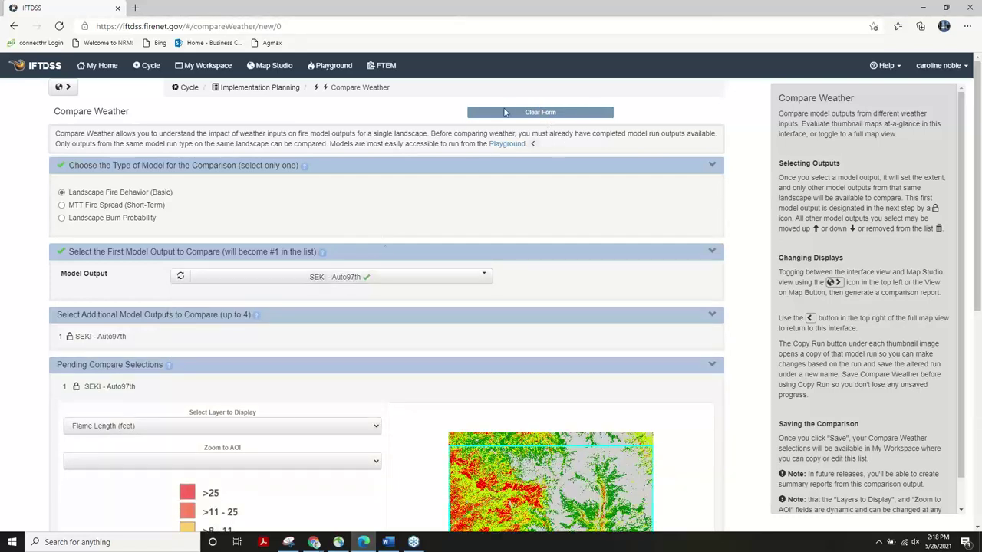
pyautogui.click(323, 282)
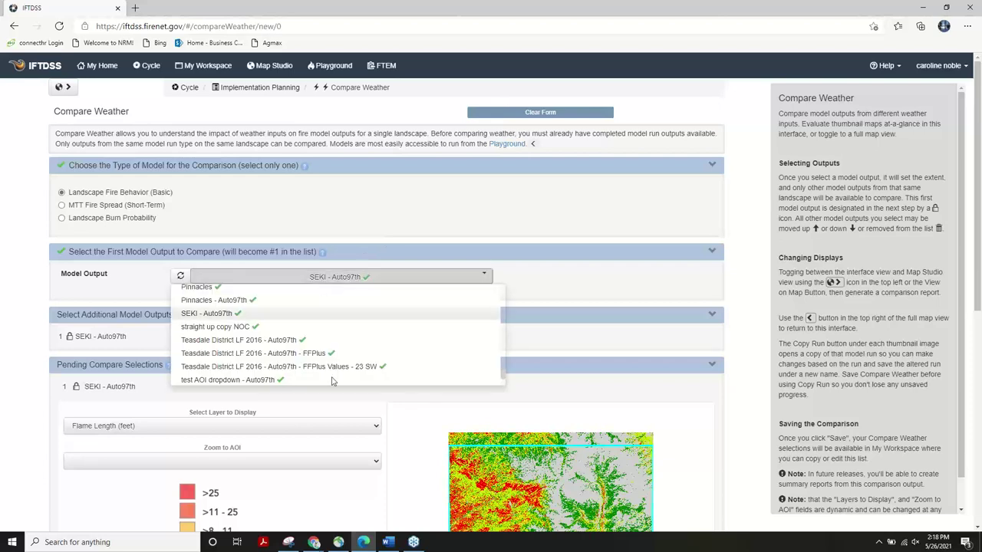
pyautogui.click(277, 343)
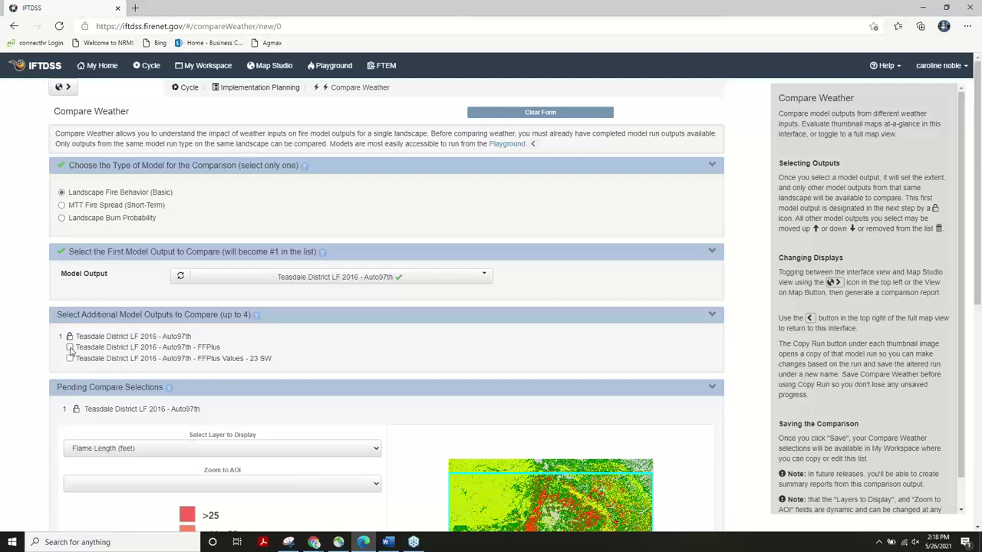
# - Add the Teasdale District Auto97th - FFPlus and FFPlus Values - 23 SW outputs to the comparison
pyautogui.click(70, 348)
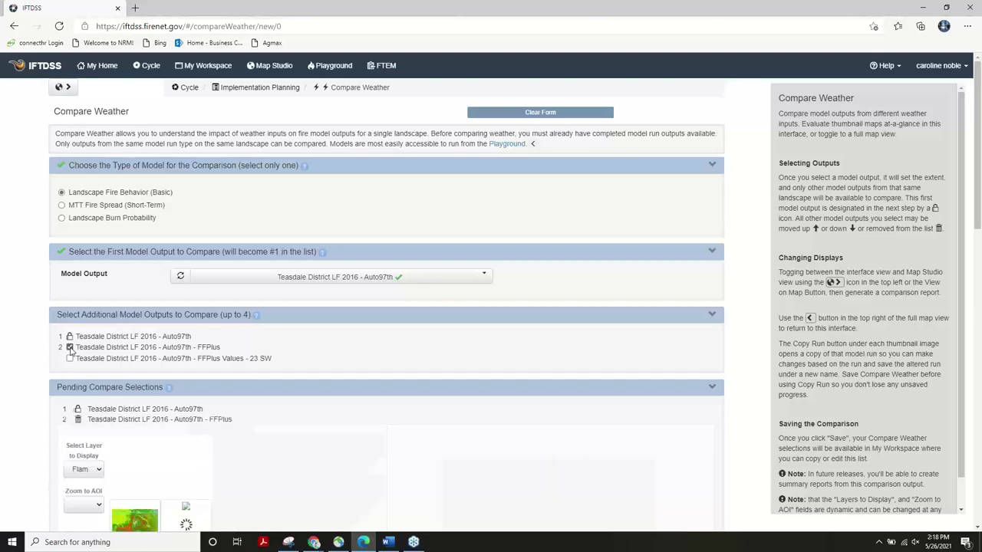
pyautogui.scroll(-1, 173, 326)
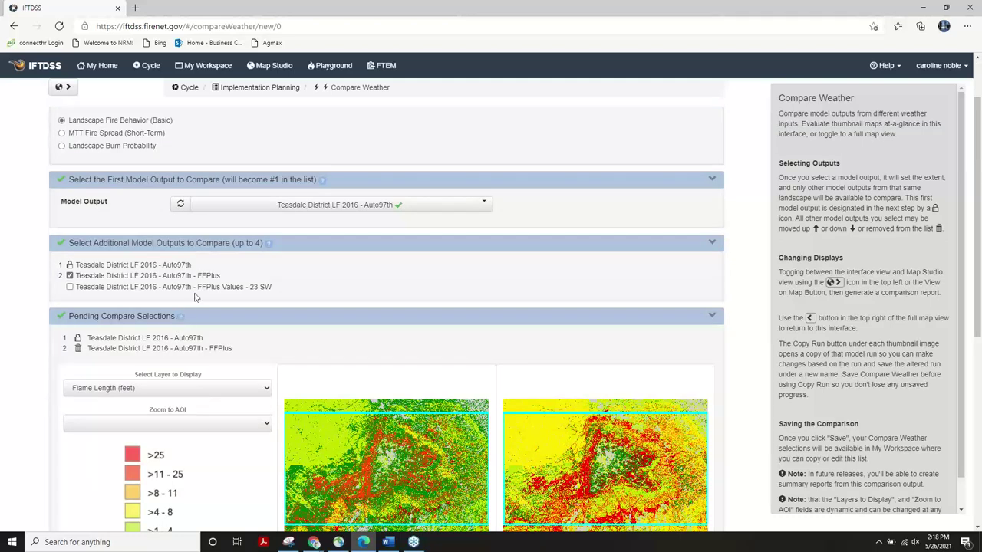
pyautogui.click(69, 288)
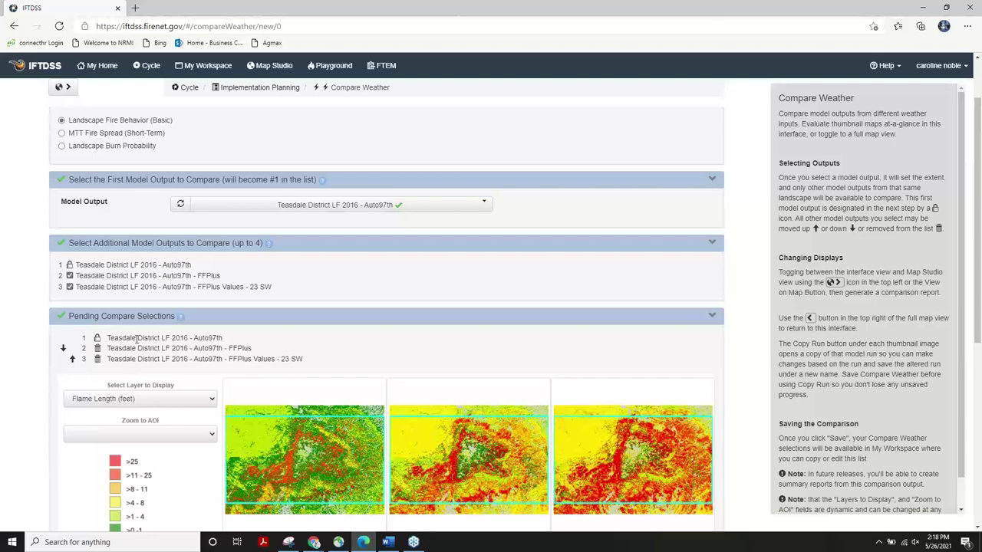
# - Display the Crown Fire Activity layer in the comparison thumbnails and zoom them to the Teasdale District AOI
pyautogui.scroll(-2, 444, 306)
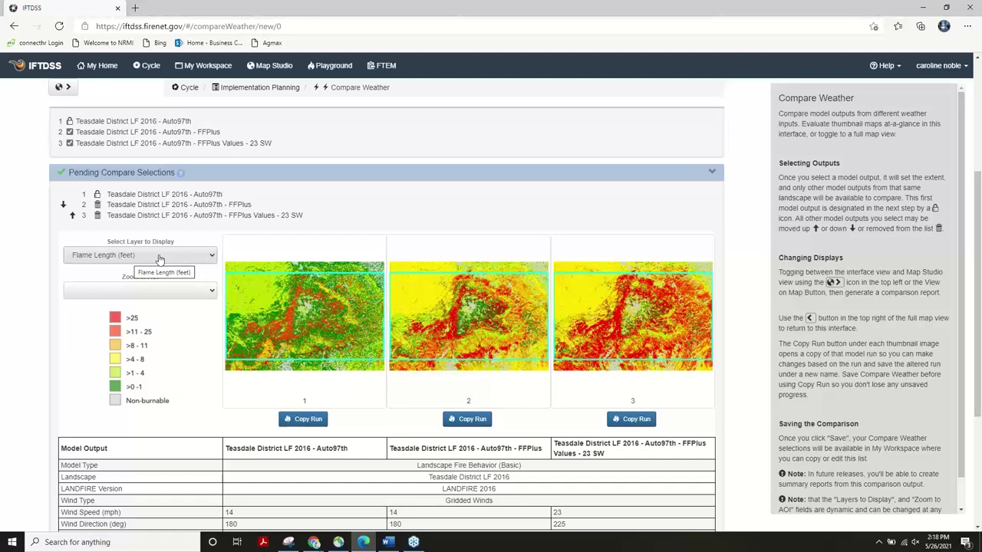
pyautogui.scroll(-1, 160, 259)
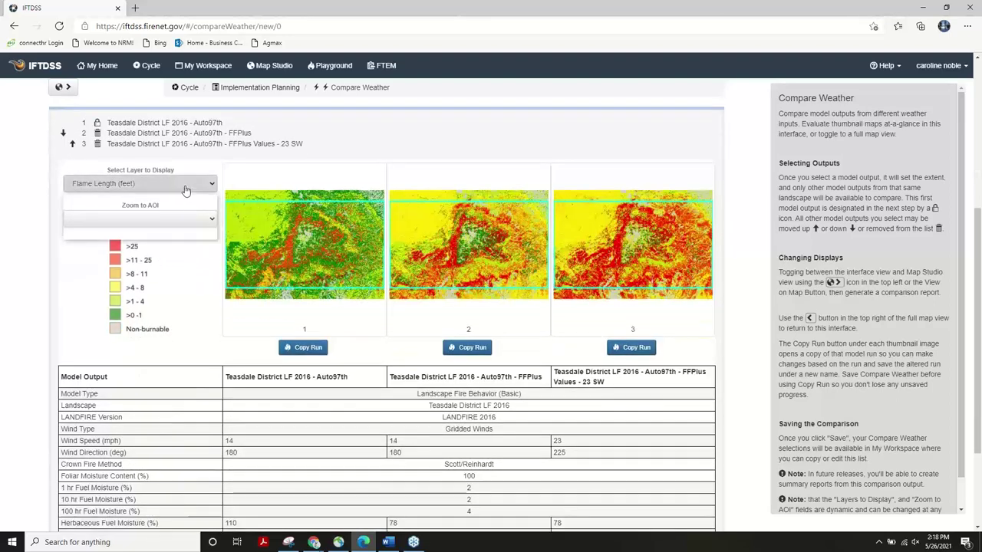
pyautogui.click(184, 184)
pyautogui.click(161, 236)
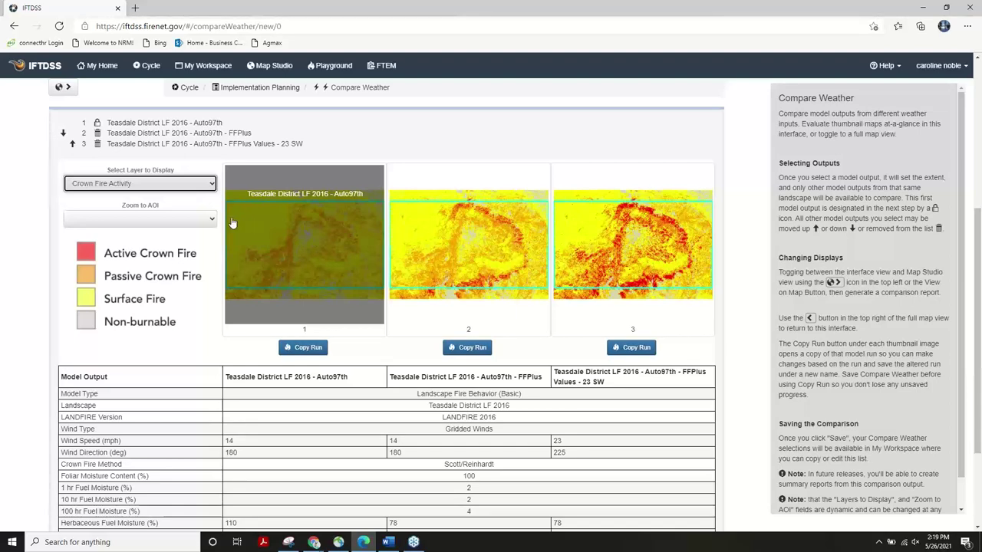
pyautogui.click(206, 220)
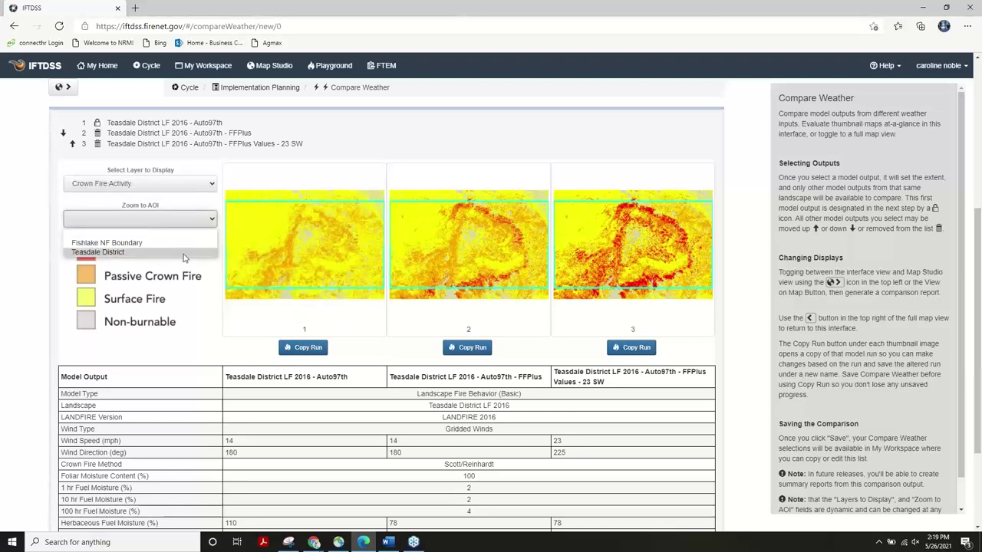
pyautogui.click(183, 255)
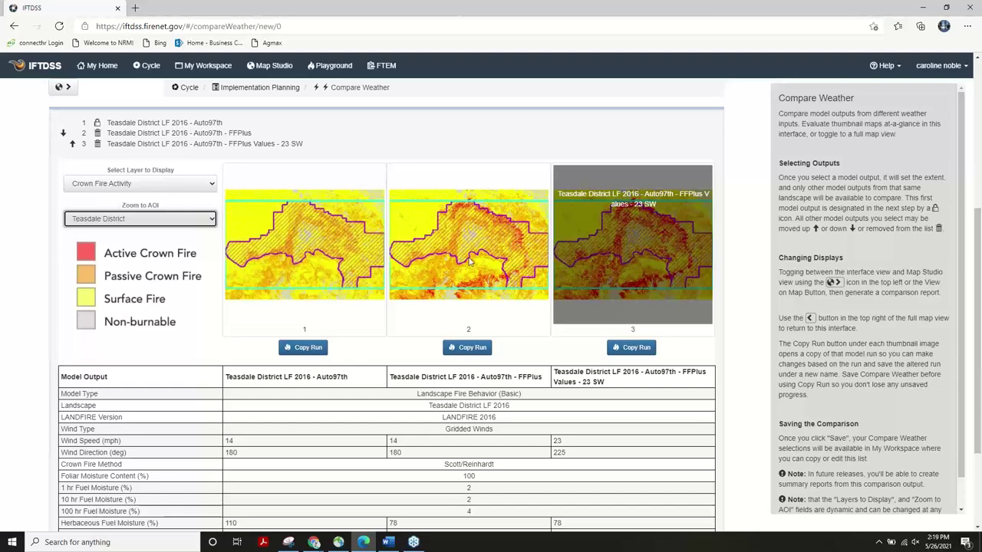
# - Examine the three runs' crown fire thumbnails against their wind and fuel moisture inputs in the comparison table
pyautogui.scroll(-1, 468, 256)
pyautogui.scroll(-2, 469, 261)
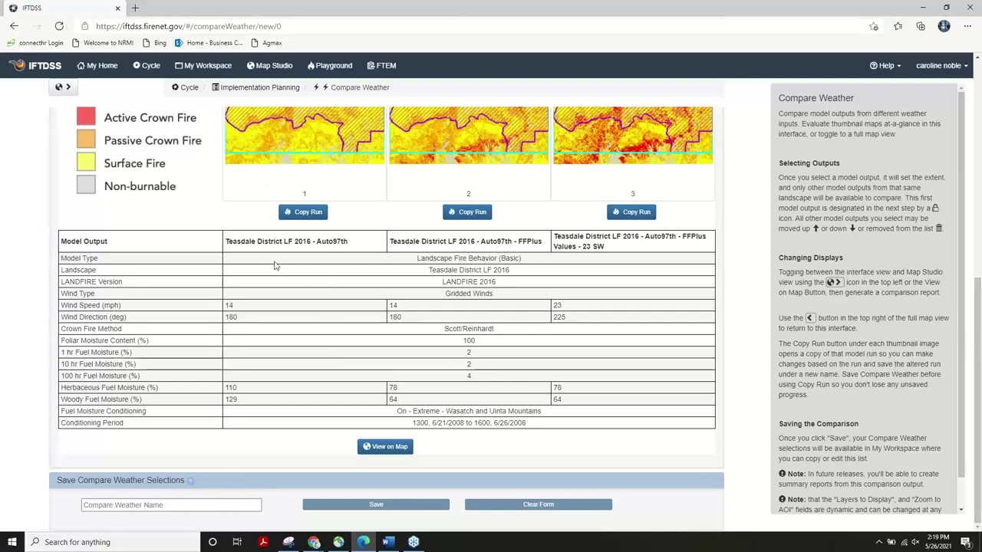
pyautogui.scroll(2, 274, 265)
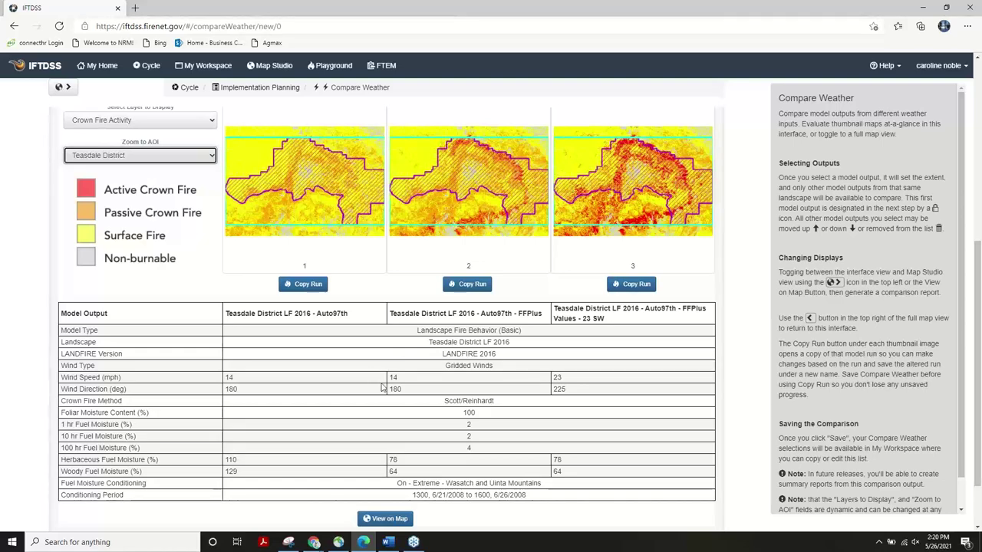
pyautogui.scroll(-1, 381, 395)
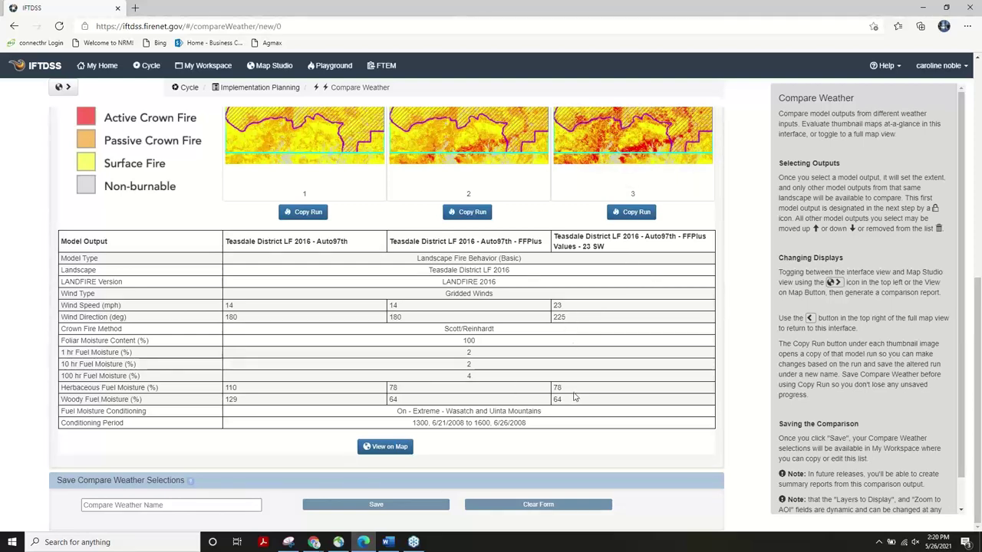
pyautogui.scroll(1, 574, 367)
pyautogui.scroll(2, 573, 367)
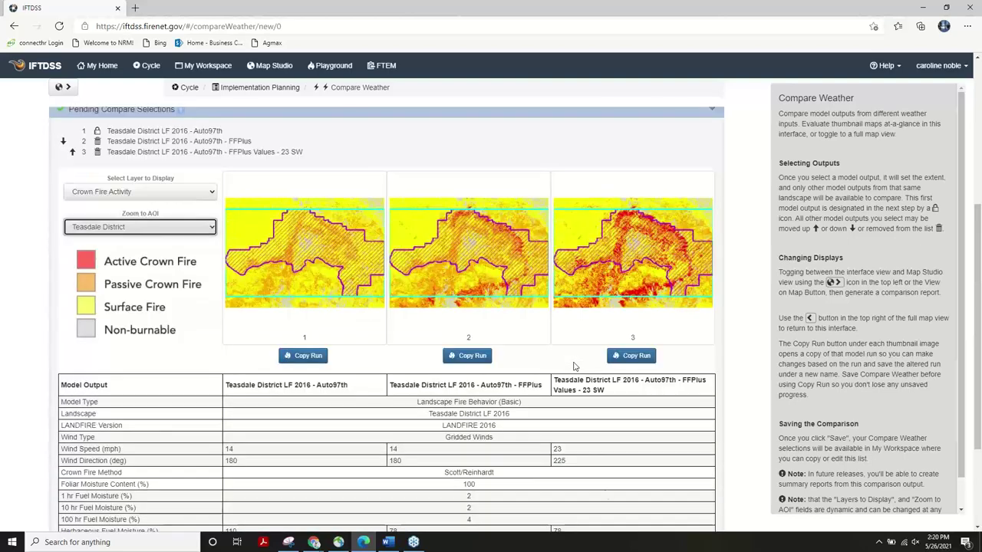
pyautogui.scroll(-1, 605, 495)
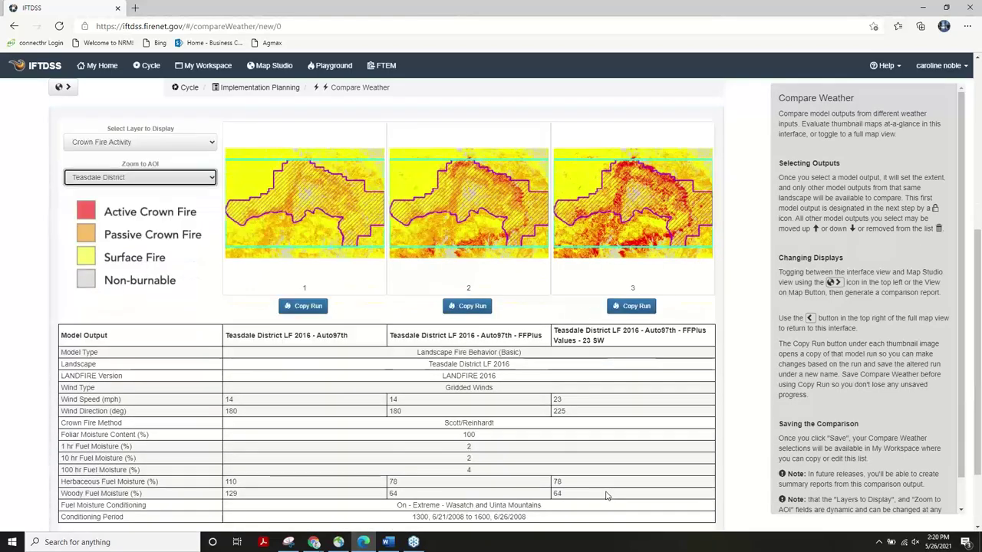
pyautogui.scroll(1, 471, 390)
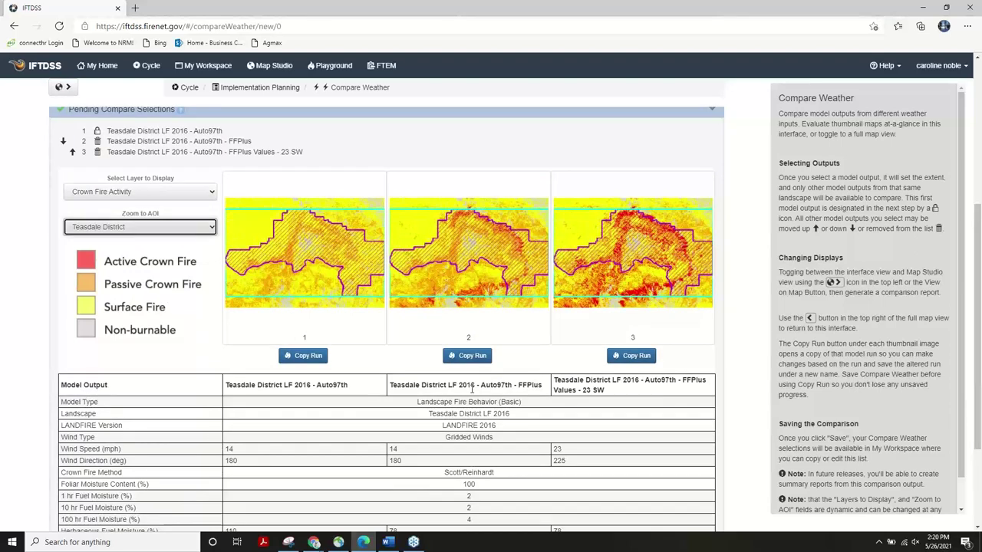
pyautogui.scroll(-3, 466, 383)
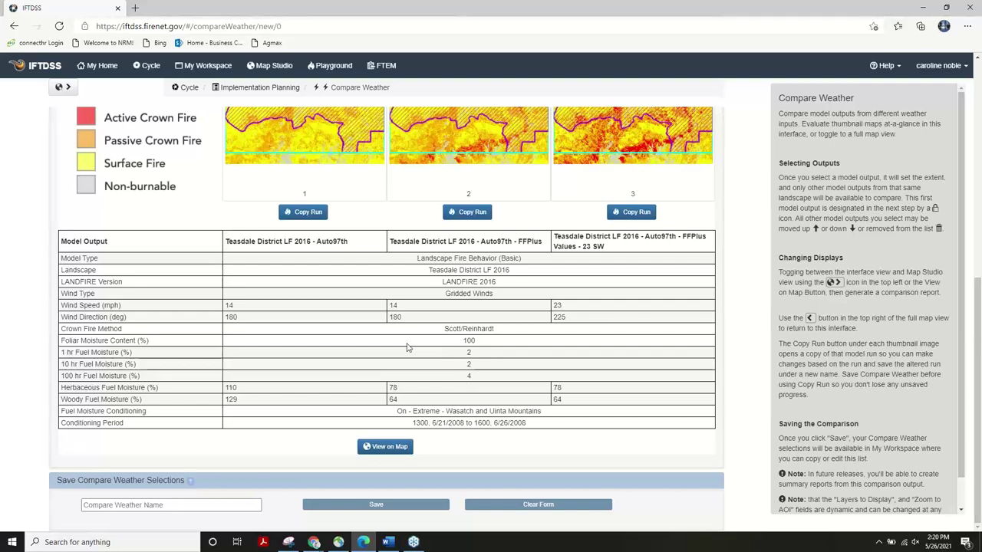
pyautogui.scroll(3, 407, 347)
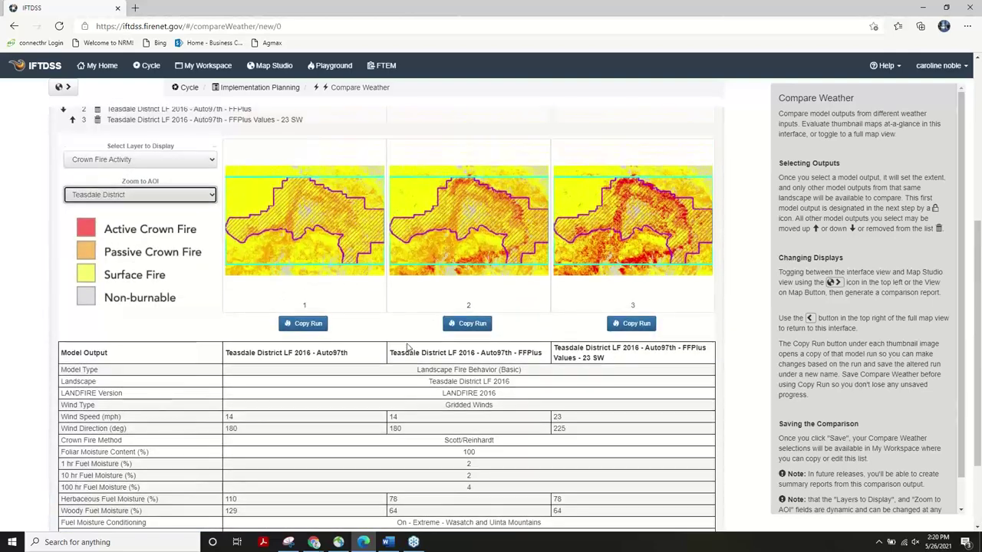
pyautogui.scroll(-3, 410, 350)
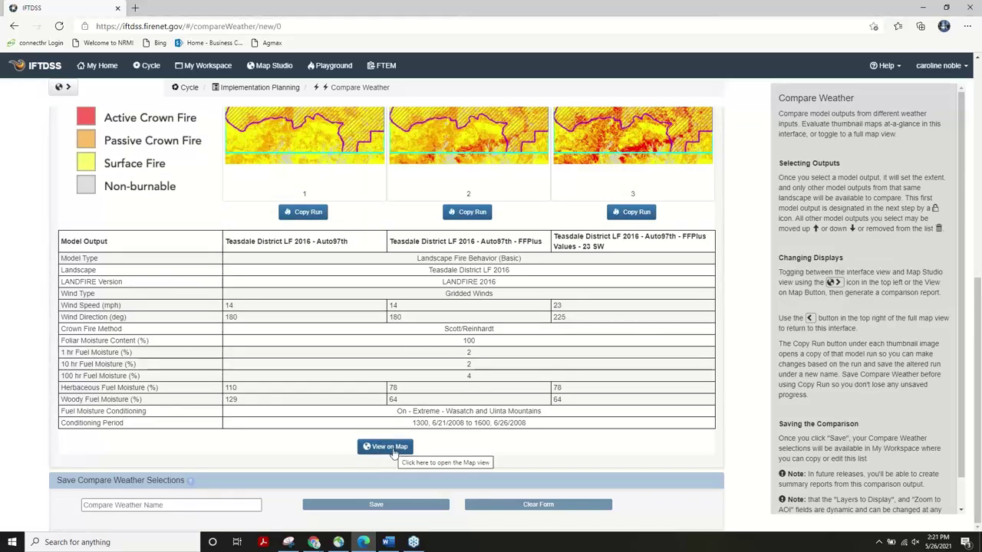
# - Switch the weather comparison to the full map view and display the first output, Teasdale District LF 2016 - Auto97th
pyautogui.scroll(8, 330, 340)
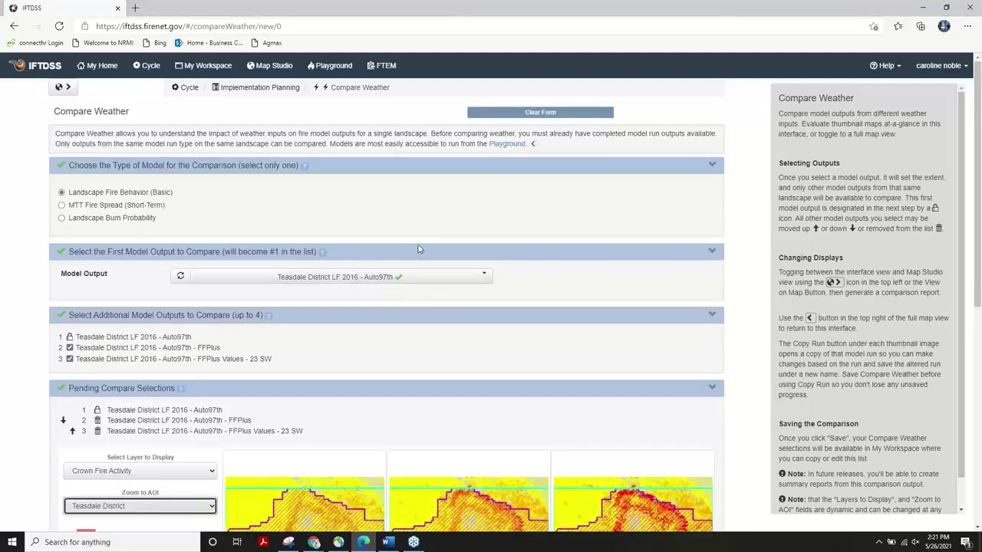
pyautogui.click(57, 88)
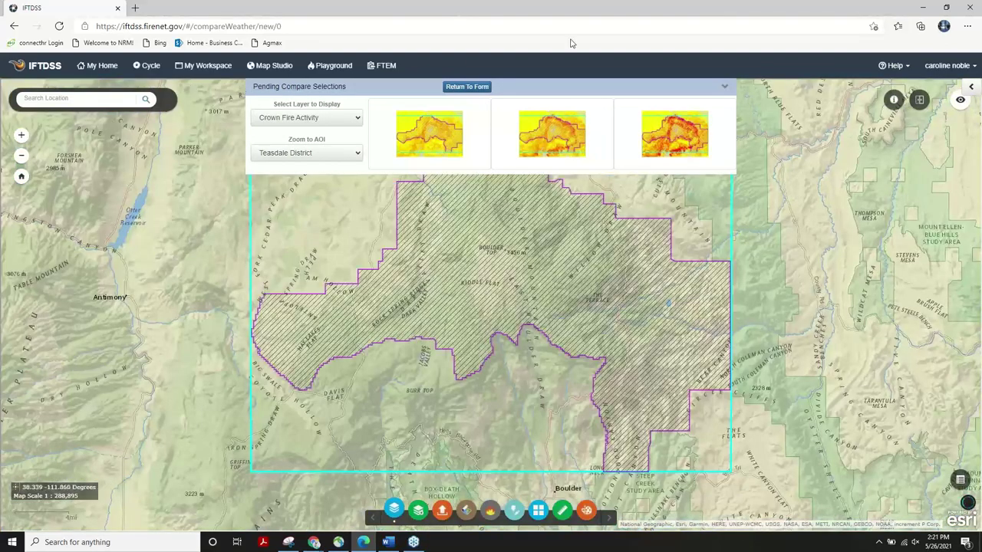
pyautogui.click(724, 88)
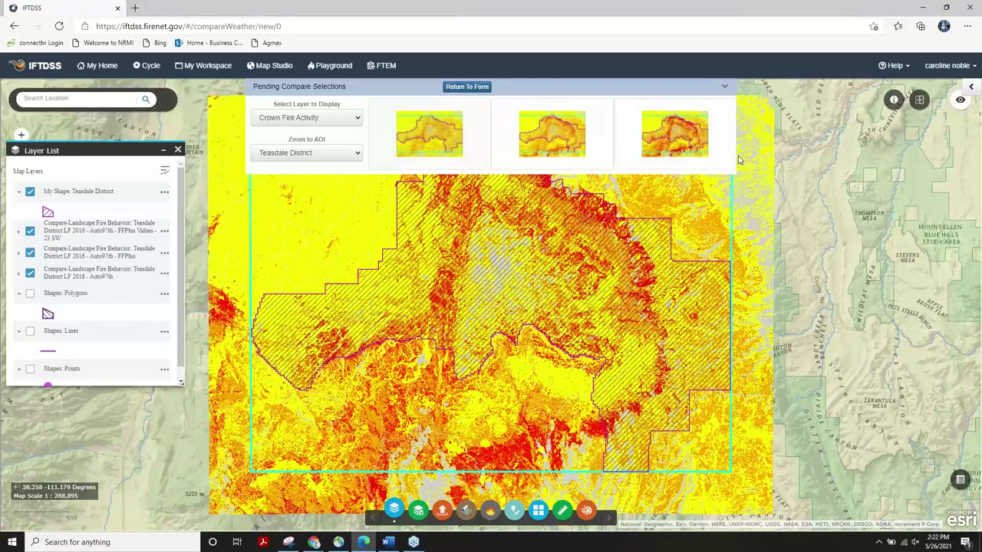
pyautogui.click(433, 137)
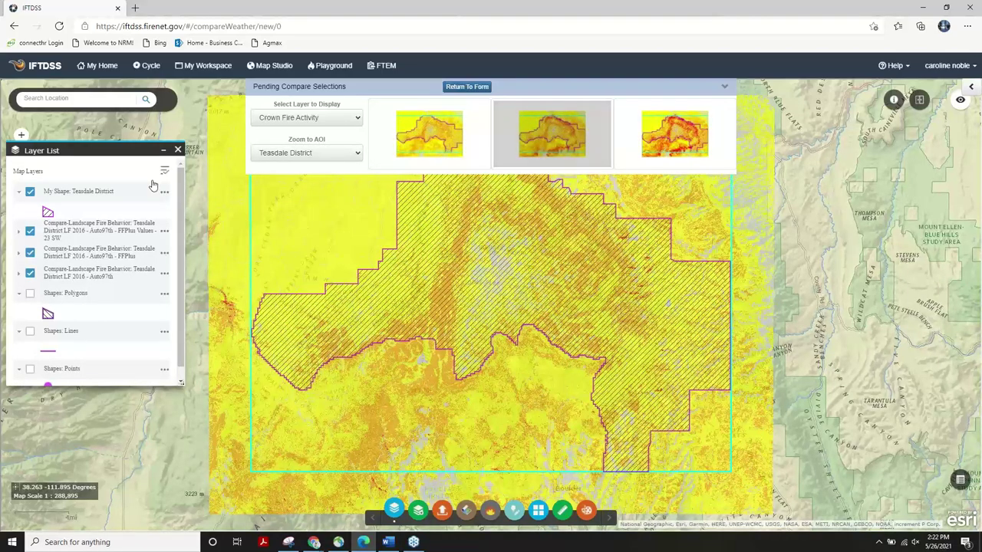
# - Show the FFPlus outputs' crown fire activity on the map, and change the compared layer to Flame Length (feet)
pyautogui.click(557, 131)
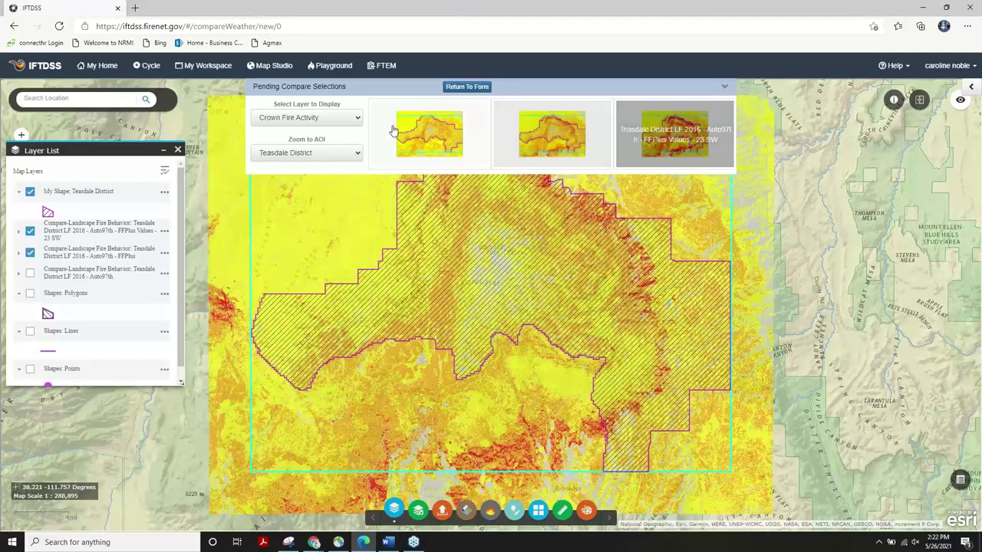
pyautogui.click(353, 154)
pyautogui.click(352, 154)
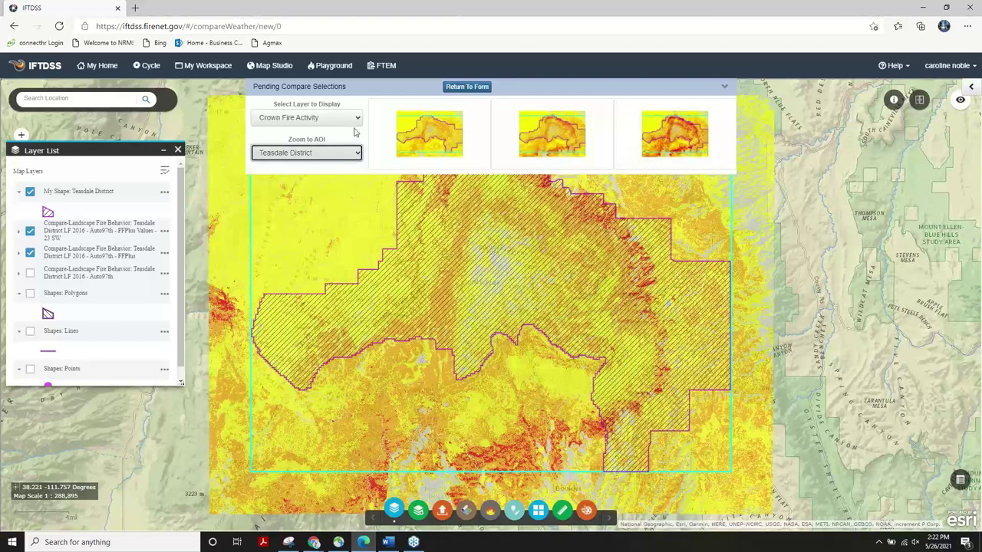
pyautogui.click(355, 117)
pyautogui.click(346, 129)
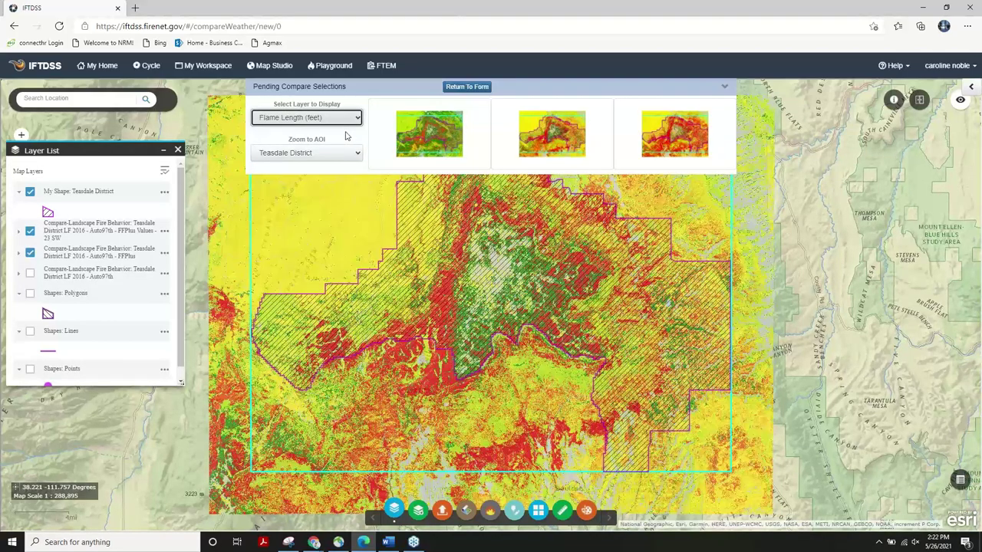
# - Compare flame length between outputs on the map, turn off the FFPlus and FFPlus Values - 23 SW layers, and display the third output
pyautogui.click(691, 139)
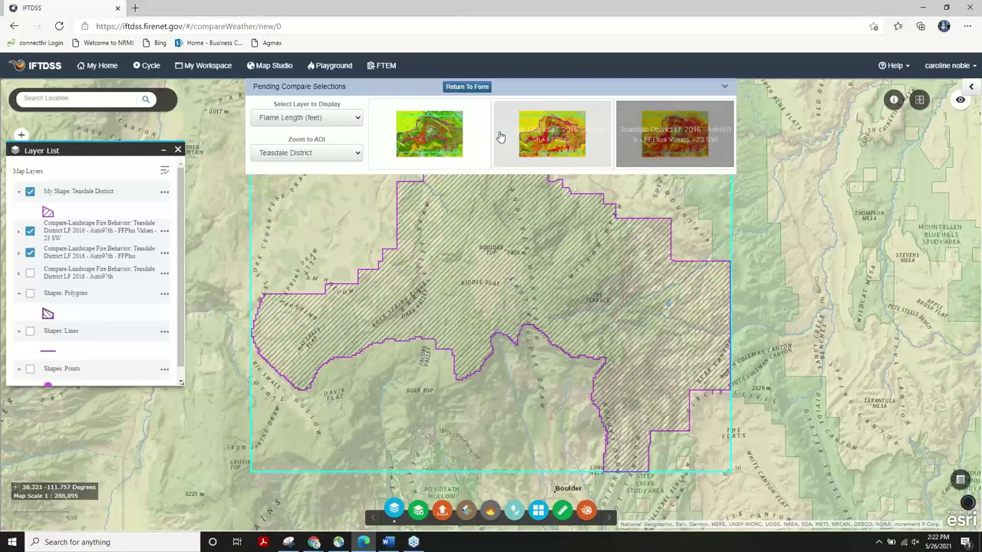
pyautogui.click(438, 141)
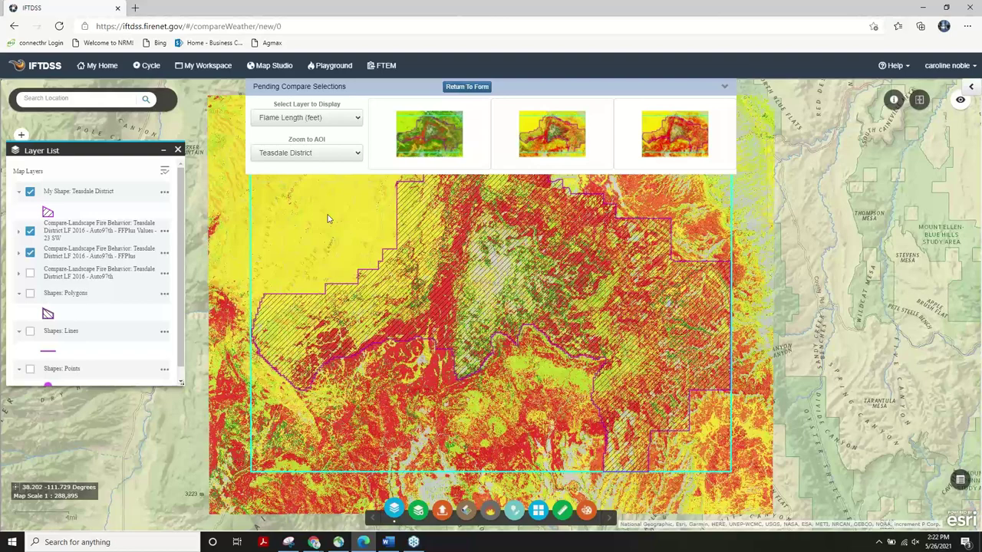
pyautogui.click(31, 231)
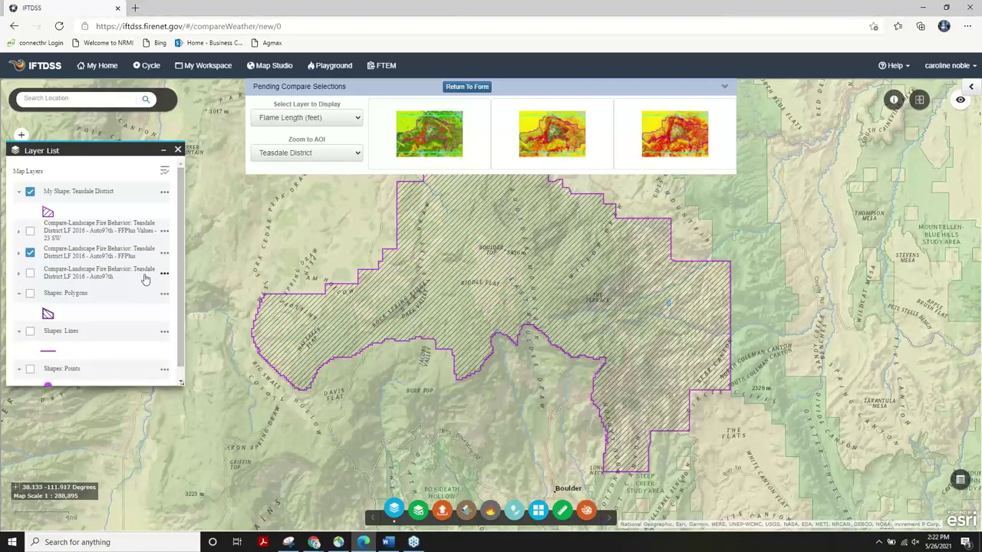
pyautogui.click(30, 253)
pyautogui.click(672, 143)
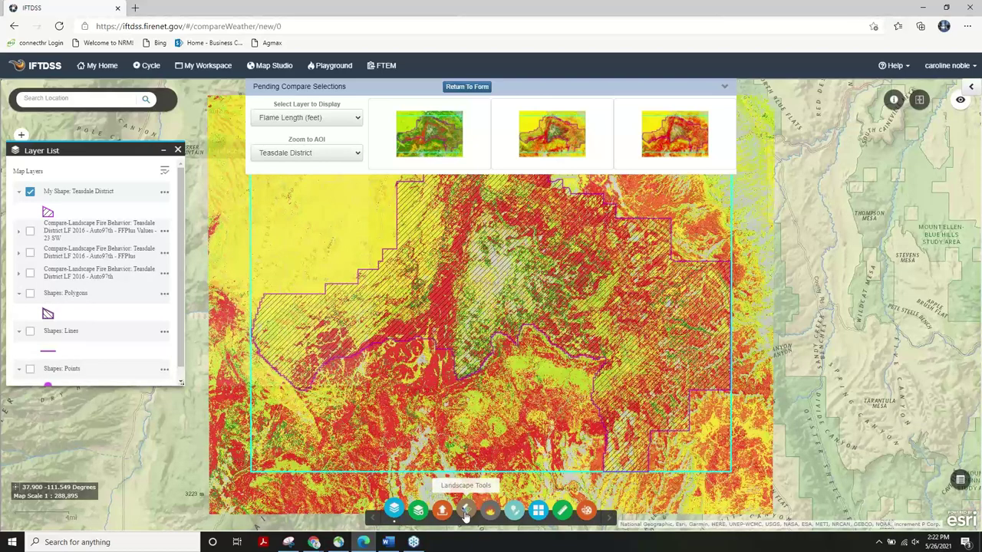
# - Filter the saved landscapes by map extent and add the Teasdale District LF 2016 landscape to the map
pyautogui.click(466, 511)
pyautogui.click(273, 197)
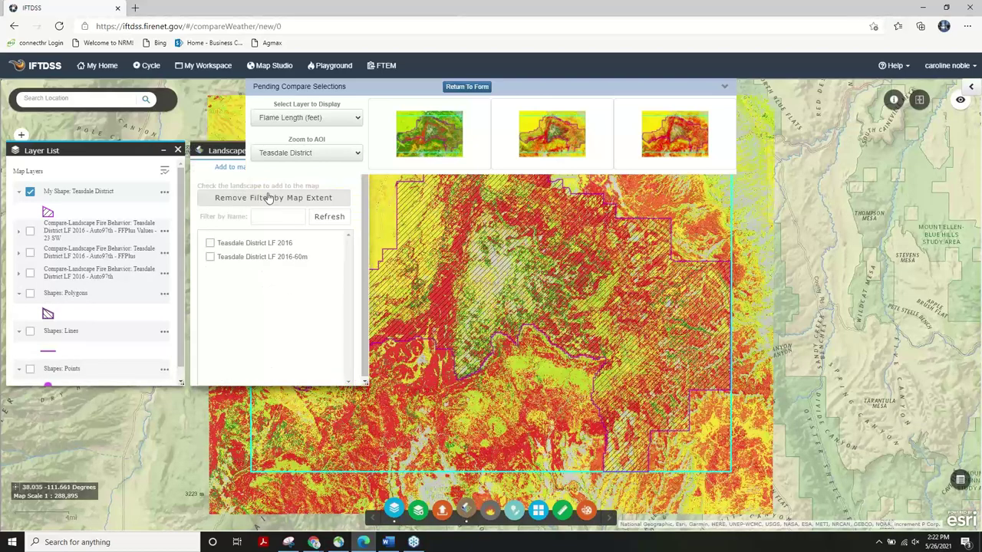
pyautogui.click(210, 250)
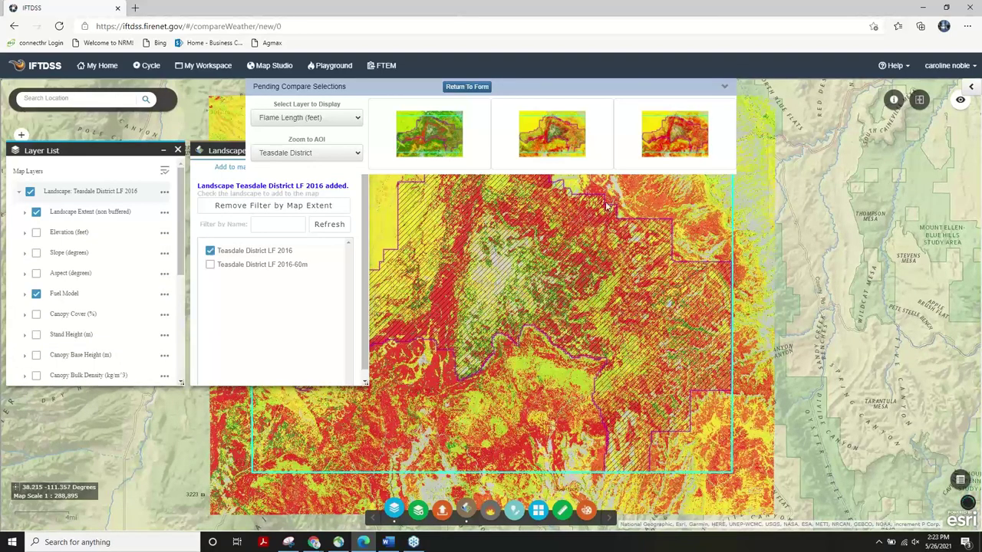
# - Swipe the Teasdale District LF 2016 landscape layer against the flame length output to compare fuel models with fire behavior
pyautogui.click(919, 100)
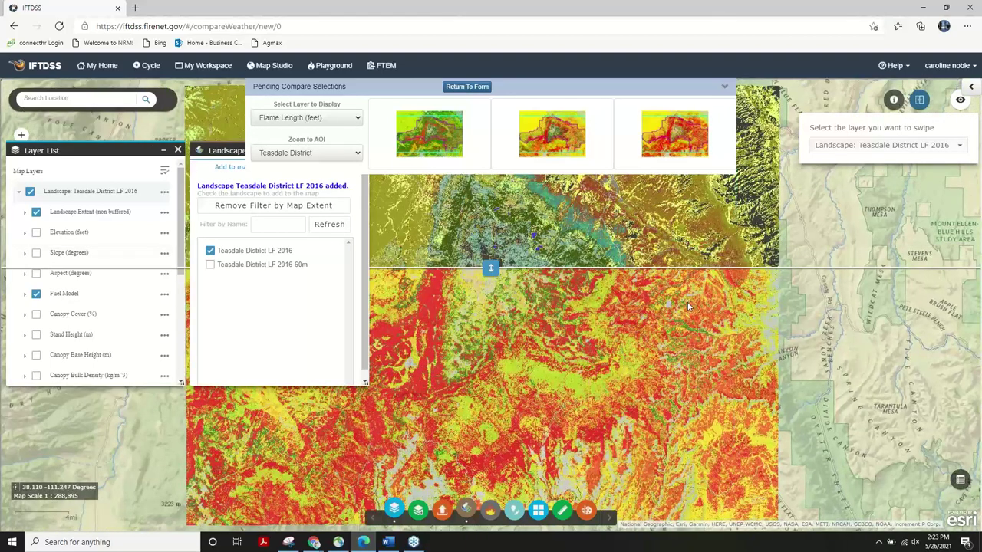
pyautogui.scroll(3, 688, 306)
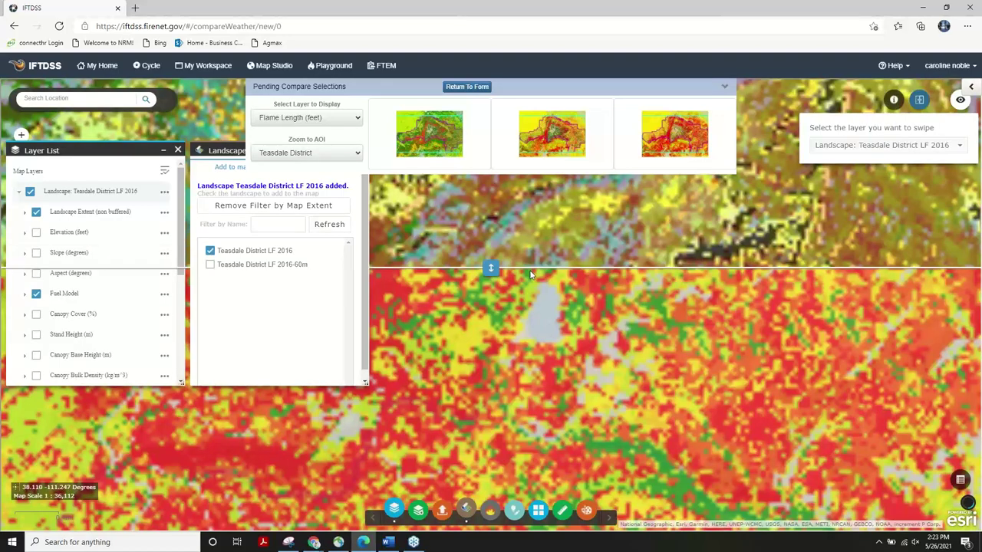
pyautogui.moveTo(522, 337); pyautogui.dragTo(521, 314)
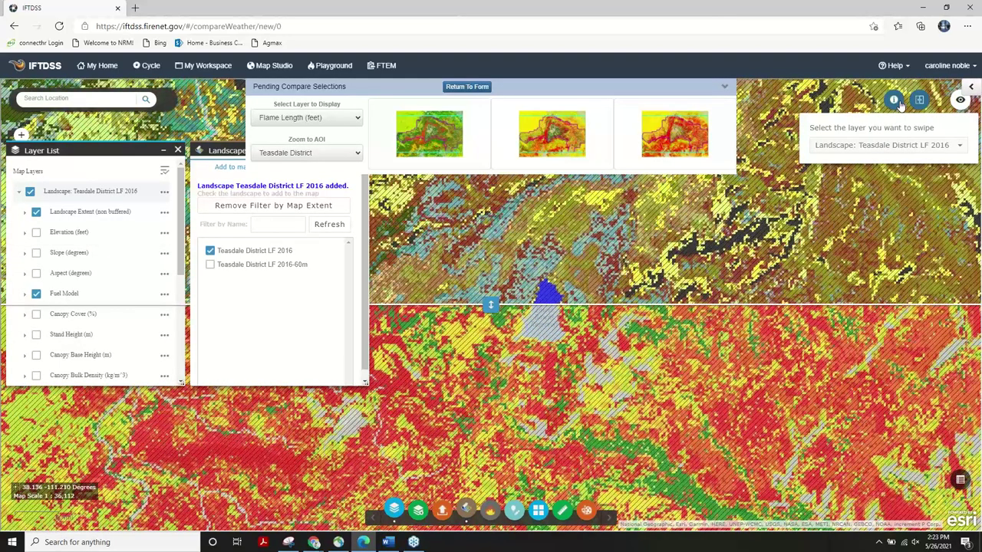
# - Identify all layers at a point just east of the blue water body and read its fire behavior and landscape attributes
pyautogui.click(895, 101)
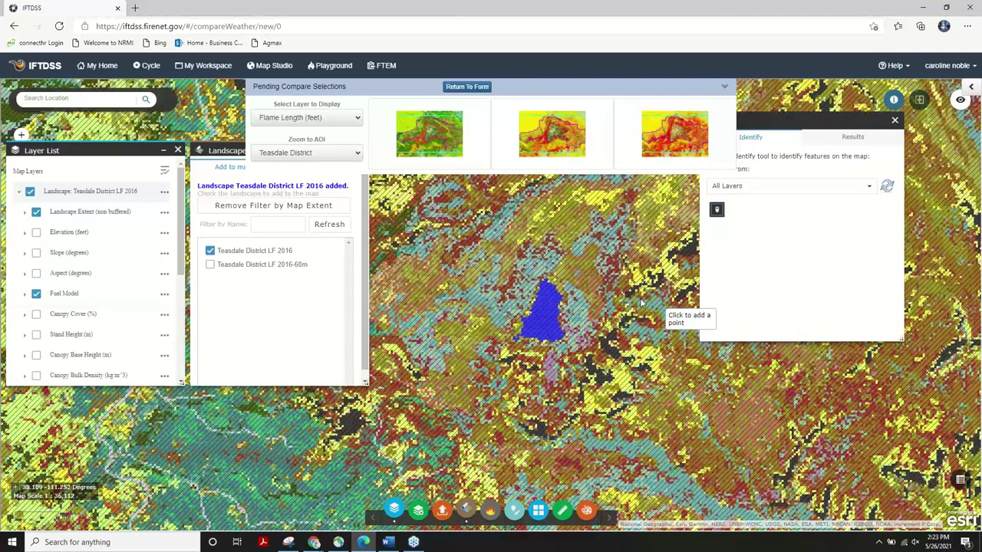
pyautogui.click(641, 303)
pyautogui.scroll(-5, 750, 261)
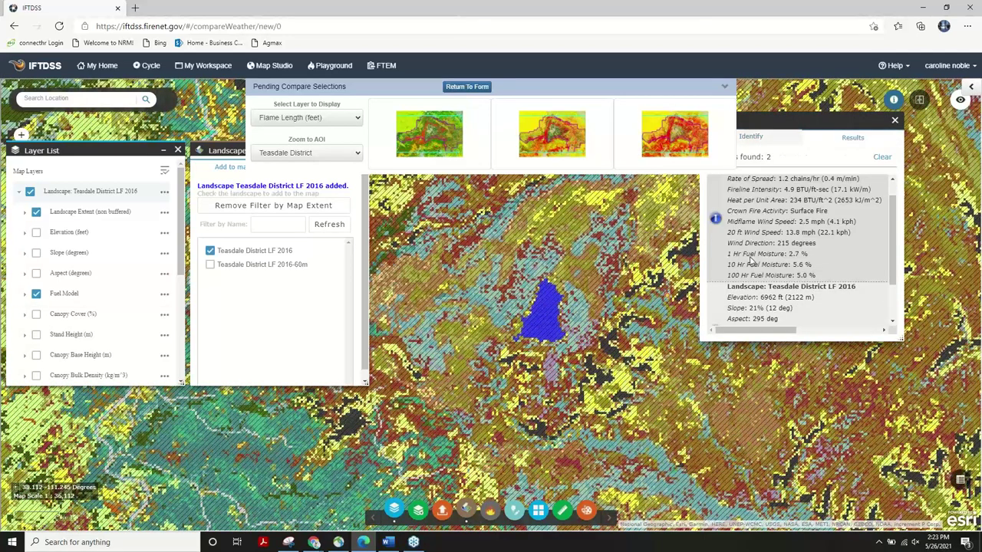
pyautogui.scroll(-1, 750, 265)
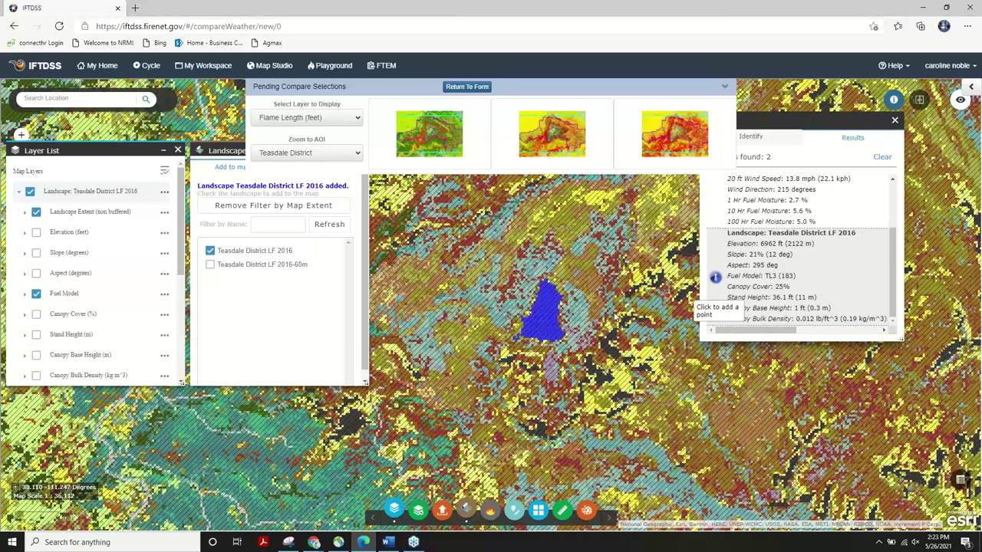
pyautogui.click(894, 121)
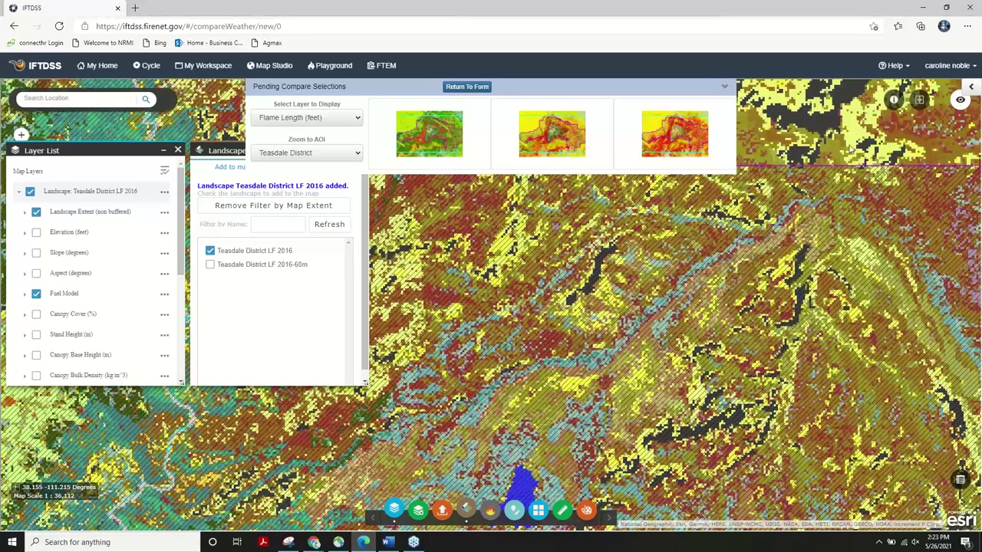
pyautogui.click(634, 251)
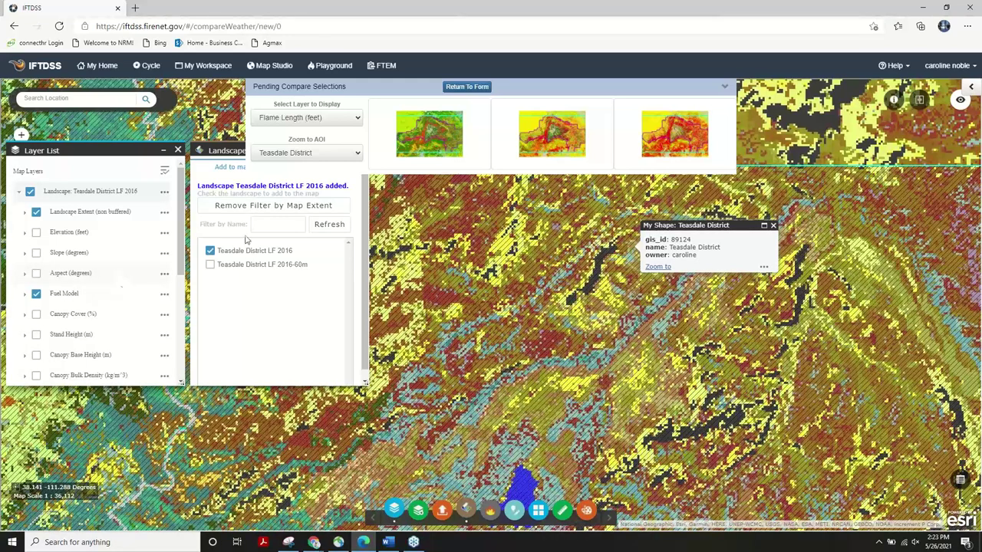
# - Return from the map to the comparison form, and open the Fishlake National Forest folder in the workspace
pyautogui.click(466, 86)
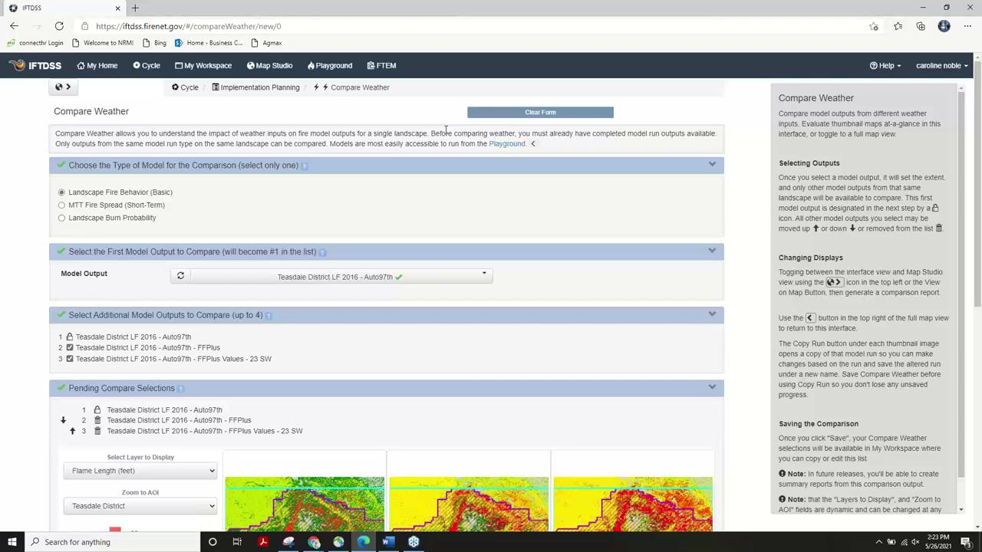
pyautogui.click(144, 67)
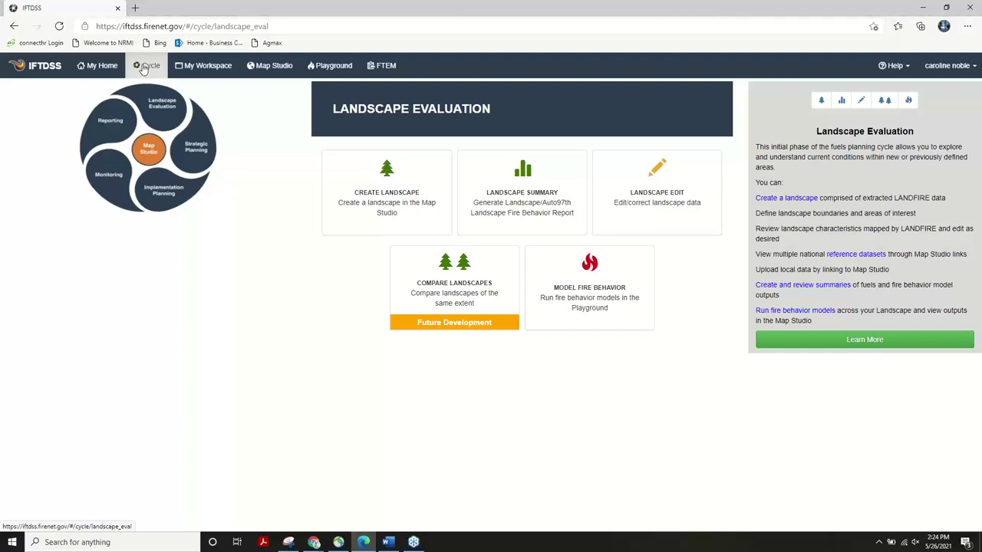
pyautogui.click(203, 67)
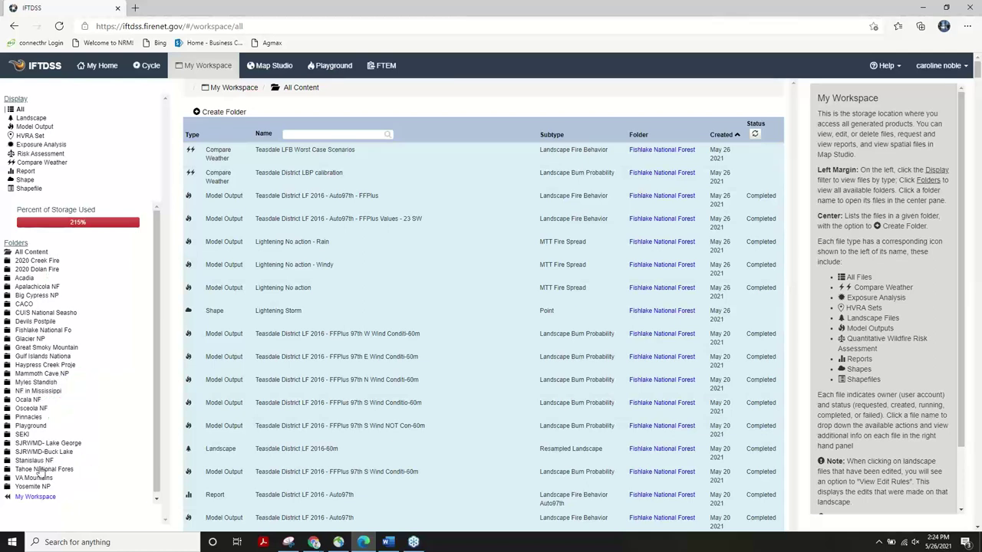
pyautogui.click(34, 332)
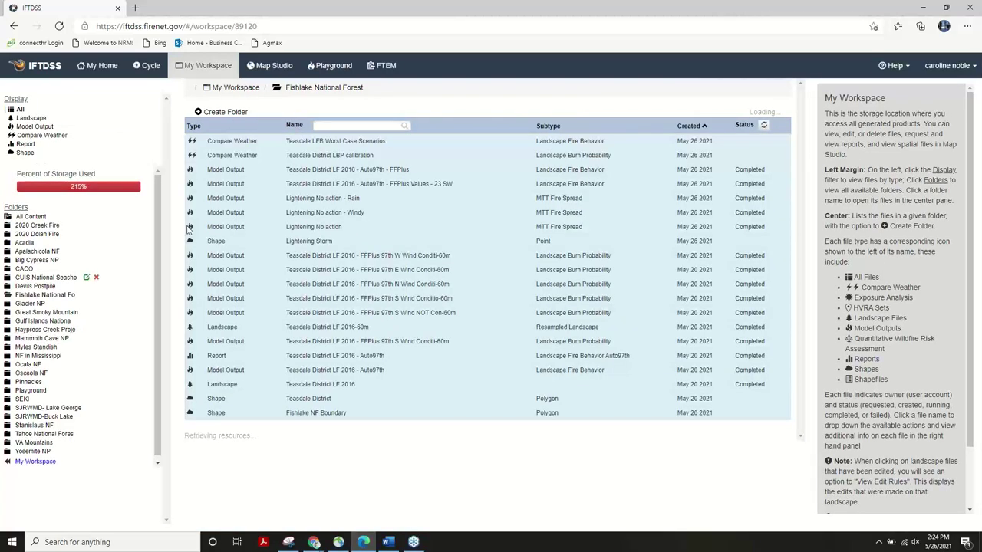
# - Request a Model Run Report for the Teasdale District LF 2016 - Auto97th - FFPlus output and refresh the report's status
pyautogui.click(595, 171)
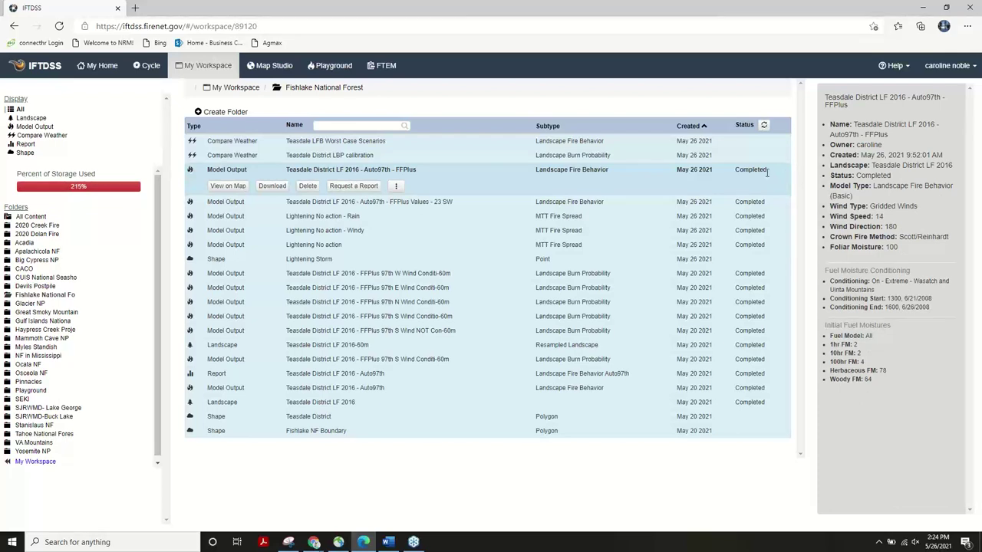
pyautogui.click(345, 187)
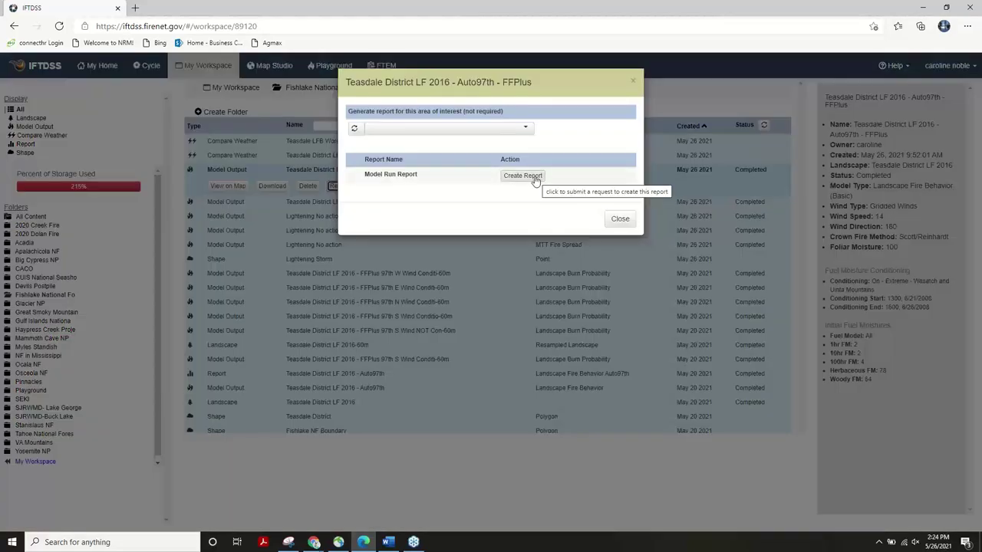
pyautogui.click(680, 83)
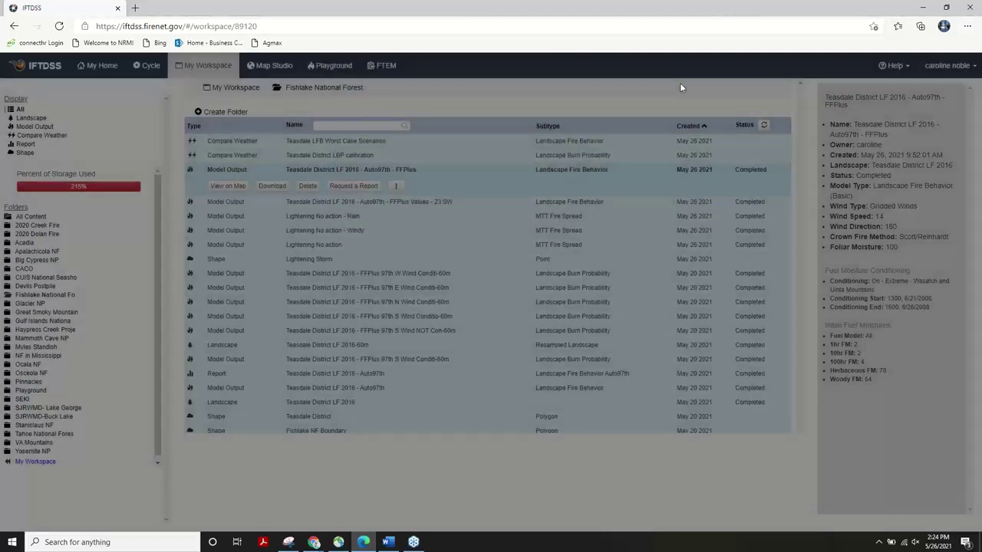
pyautogui.click(354, 185)
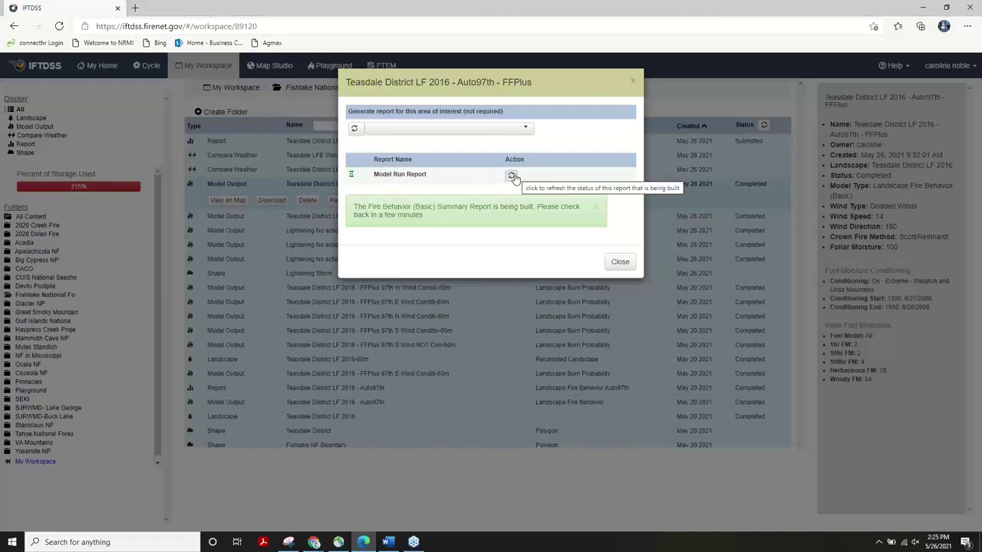
pyautogui.click(512, 176)
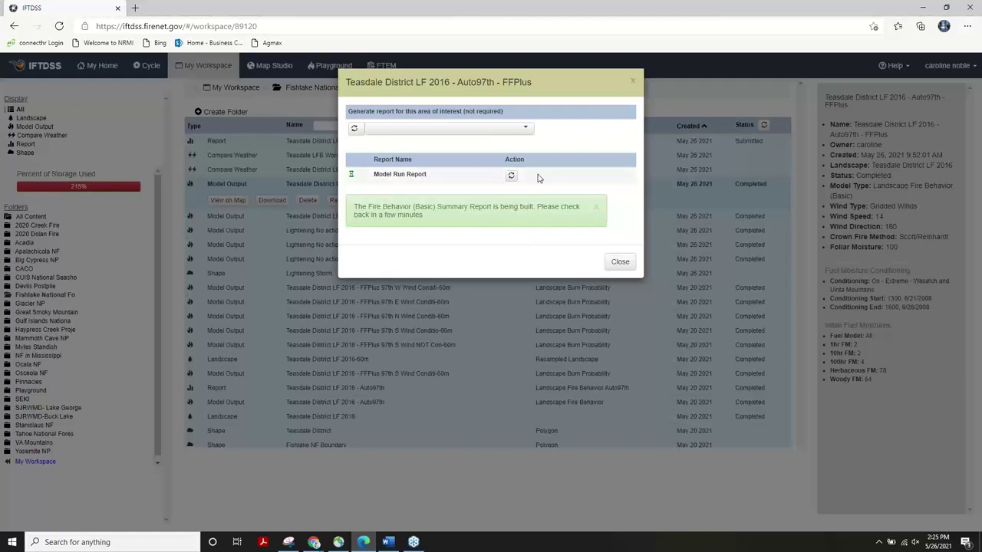
pyautogui.click(619, 264)
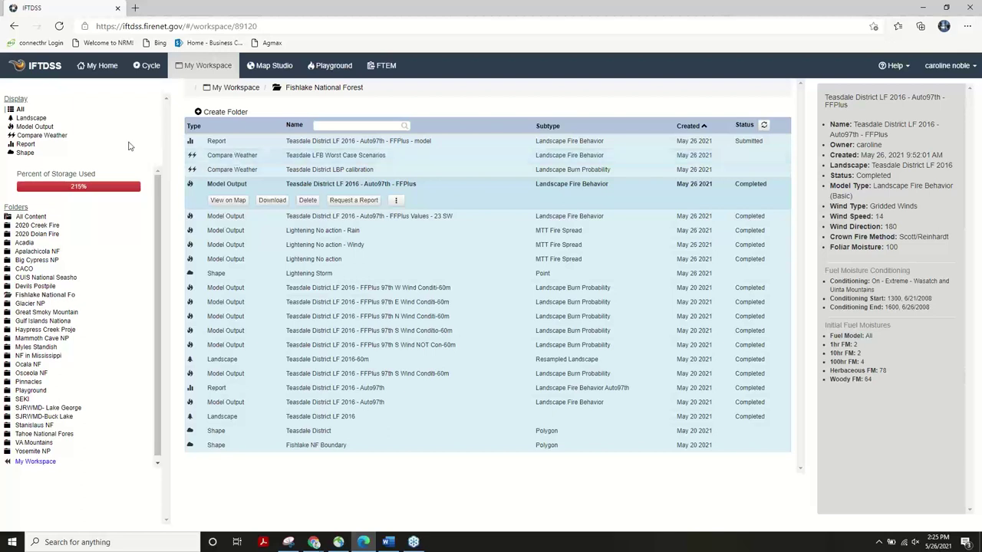
# - Filter the folder to Compare Weather items and review the model inputs of Teasdale LFB Worst Case Scenarios
pyautogui.click(44, 135)
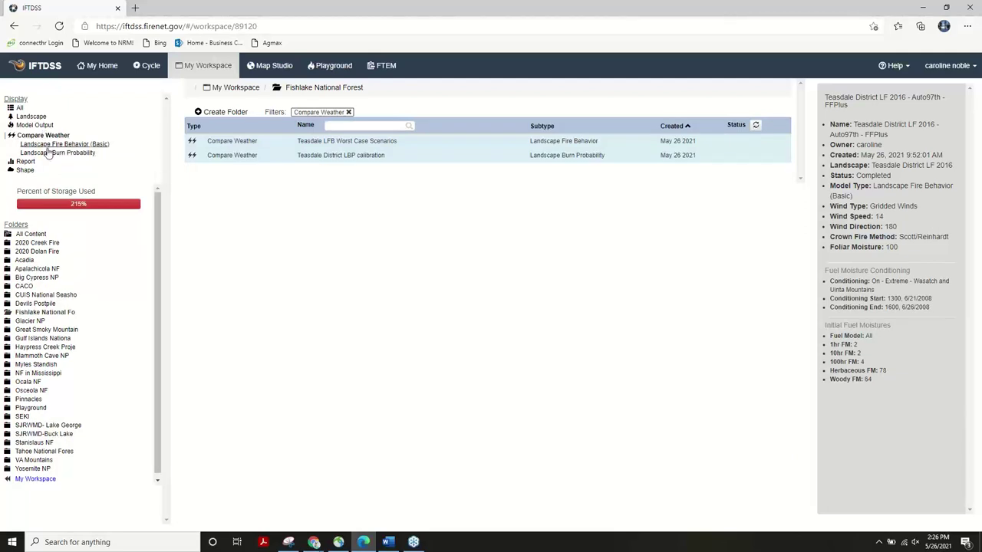
pyautogui.click(226, 143)
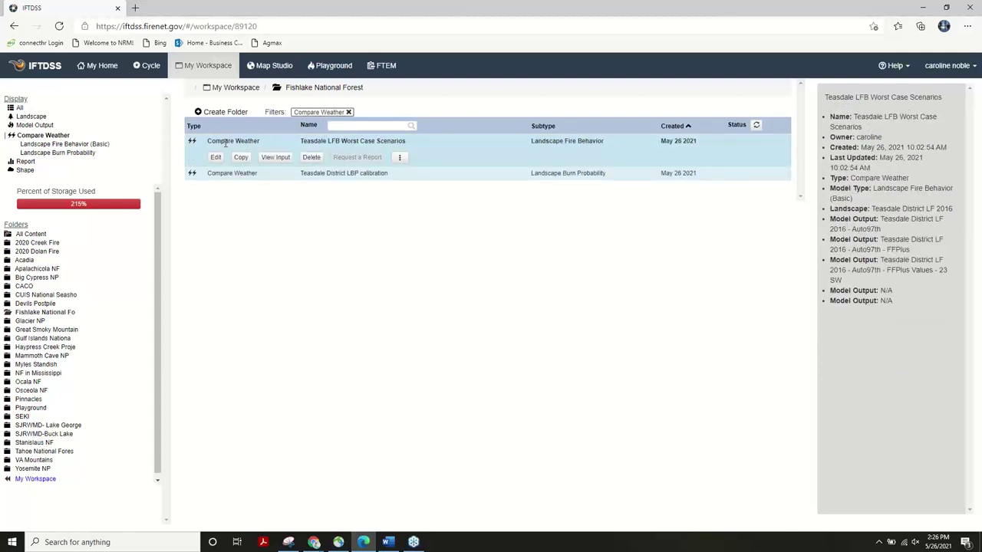
pyautogui.click(278, 157)
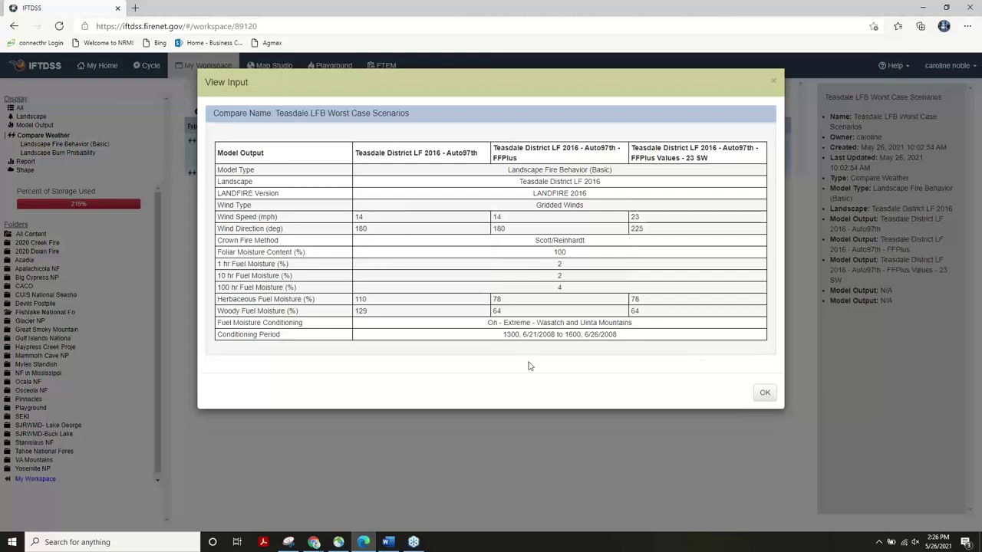
pyautogui.click(761, 392)
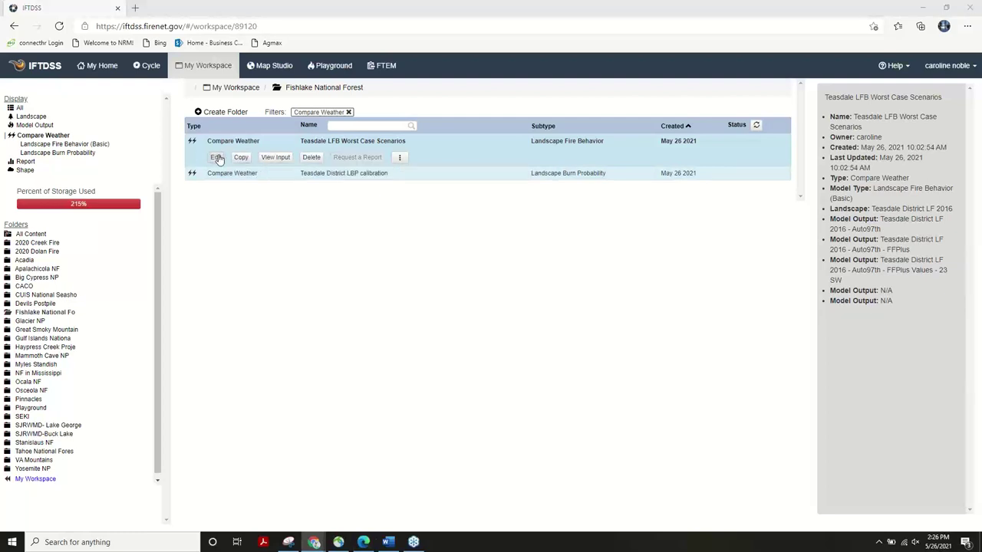
# - Open the Teasdale LFB Worst Case Scenarios comparison for editing and remove the FFPlus Values - 23 SW output from it
pyautogui.click(217, 158)
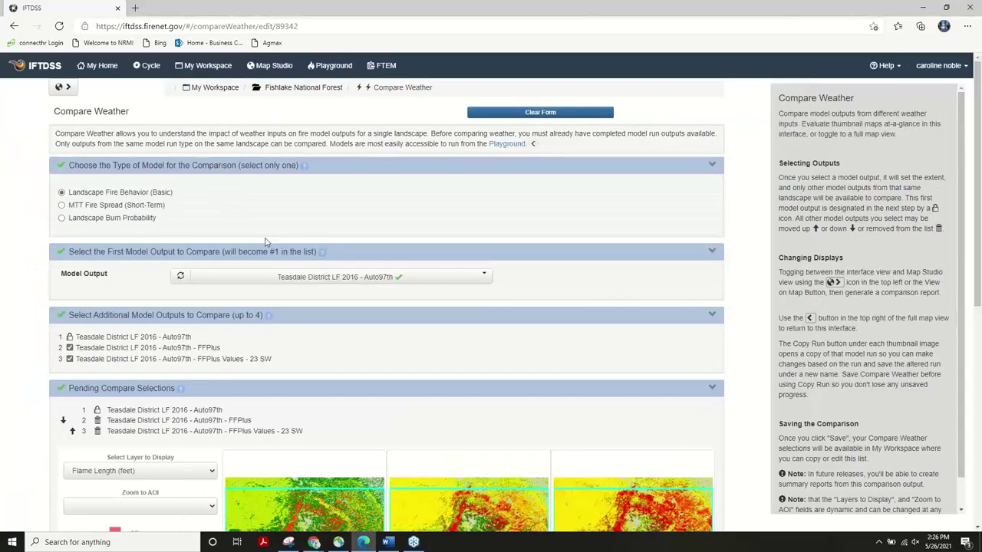
pyautogui.scroll(-5, 260, 307)
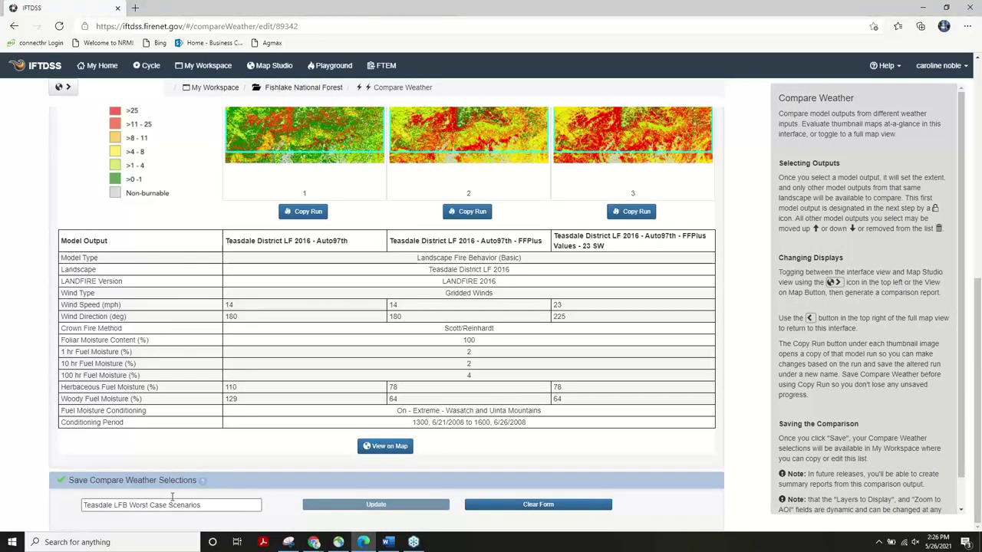
pyautogui.click(167, 504)
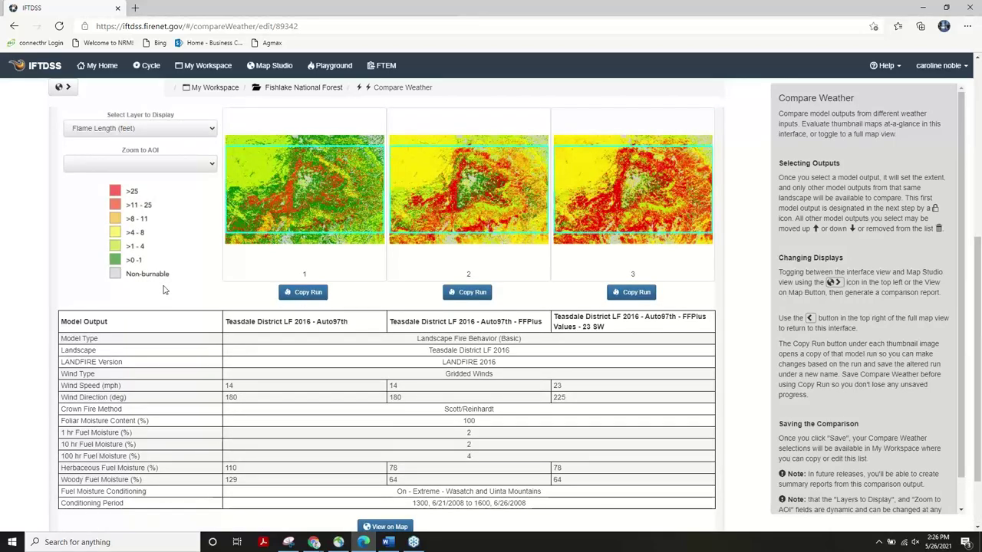
pyautogui.scroll(2, 164, 290)
pyautogui.click(69, 151)
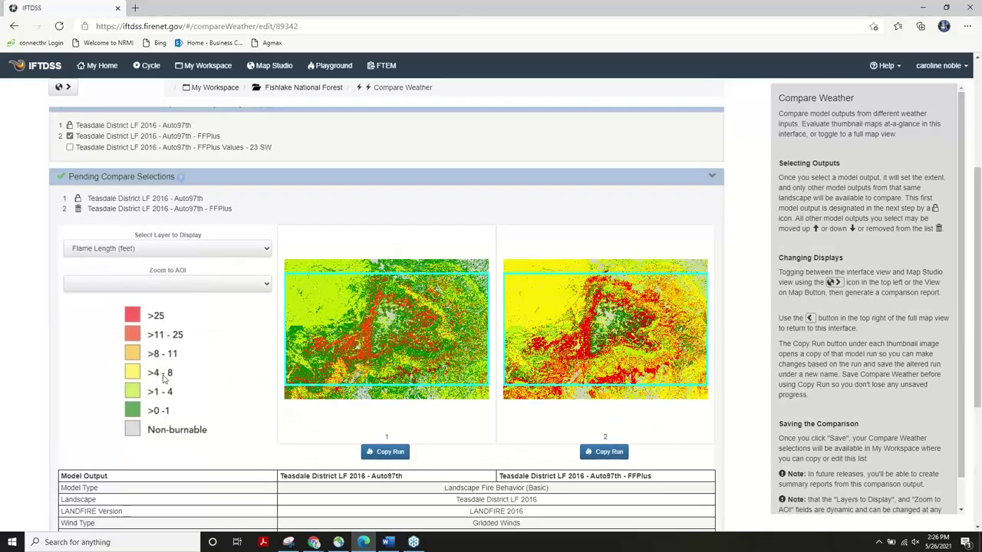
# - Rename the comparison as Teasdale LFB Worst Case Scenariosv2 and update the saved version
pyautogui.scroll(-3, 164, 378)
pyautogui.click(206, 505)
pyautogui.write('v2')
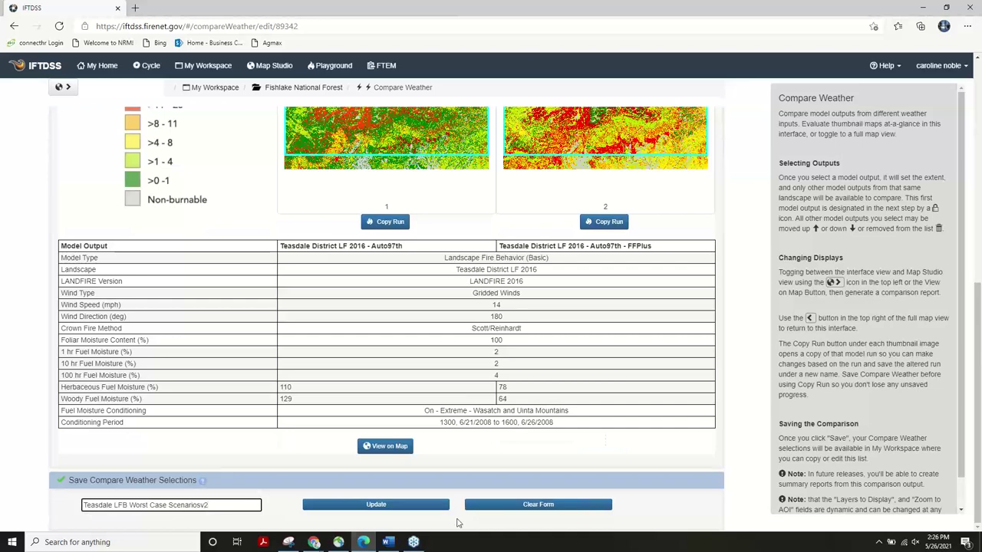
pyautogui.click(376, 505)
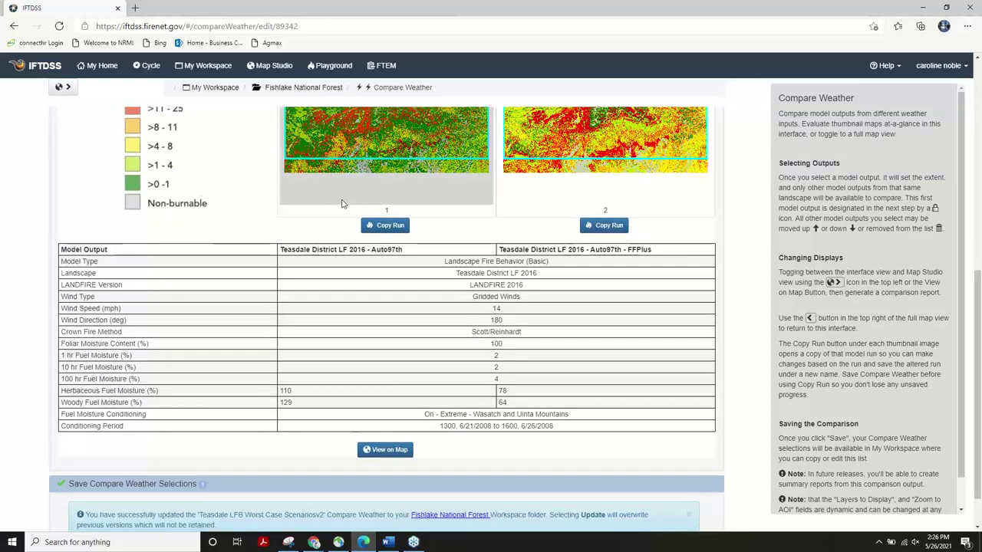
pyautogui.scroll(4, 343, 203)
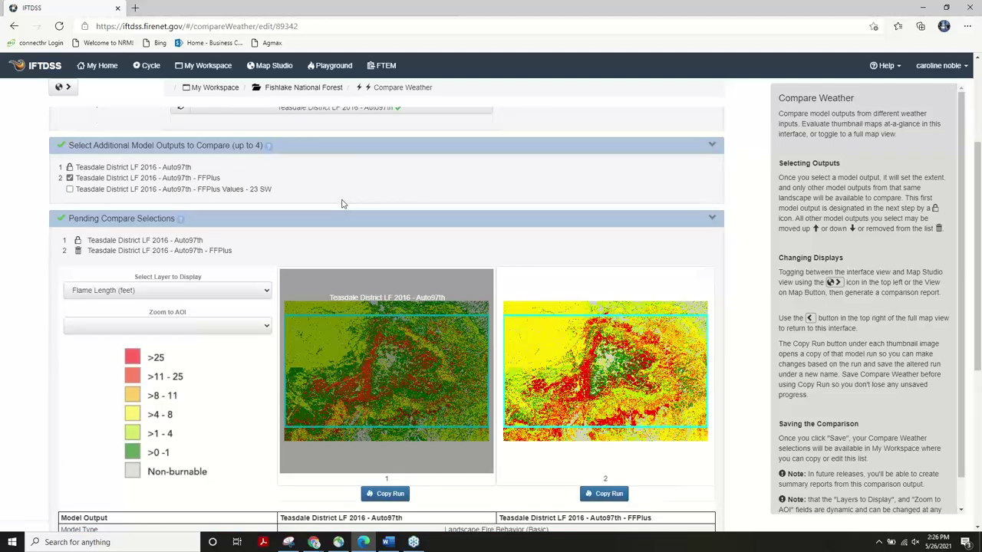
# - Reopen Teasdale LFB Worst Case Scenariosv2 from the workspace for editing and review its thumbnails and model inputs
pyautogui.click(208, 66)
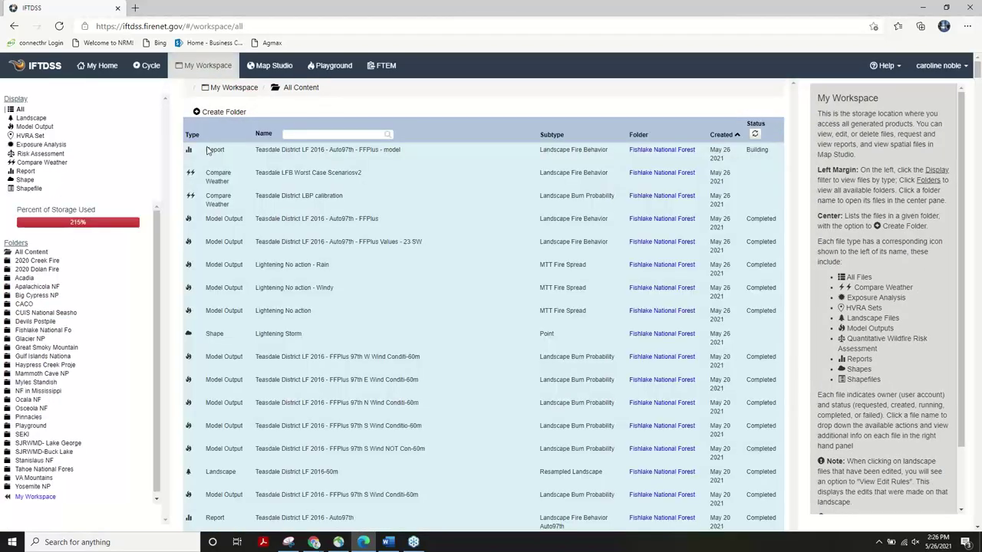
pyautogui.click(212, 173)
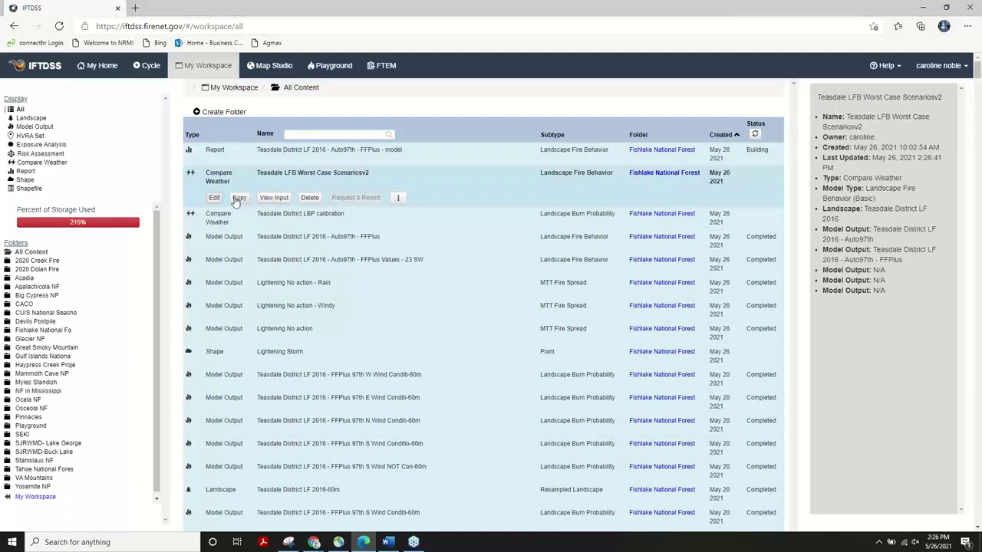
pyautogui.click(216, 198)
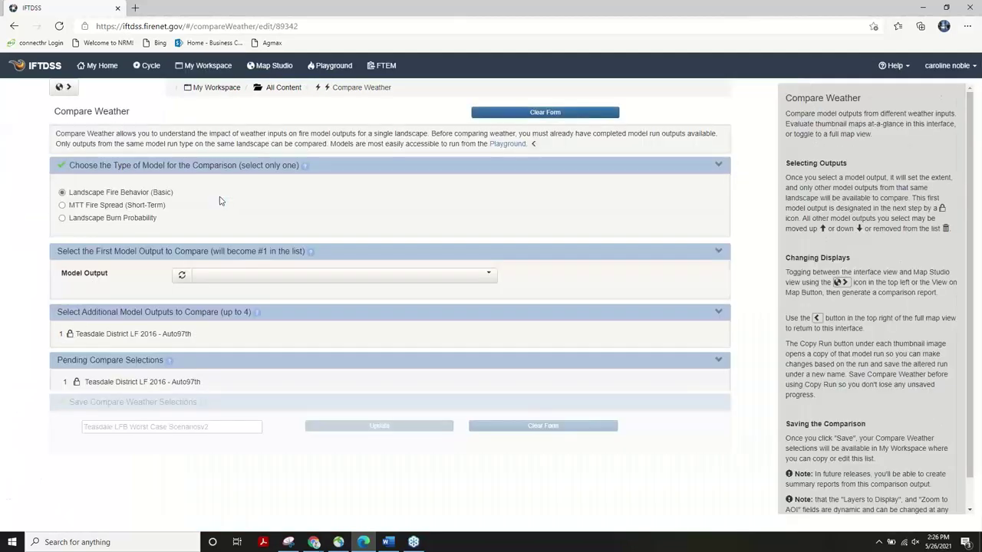
pyautogui.scroll(-5, 383, 355)
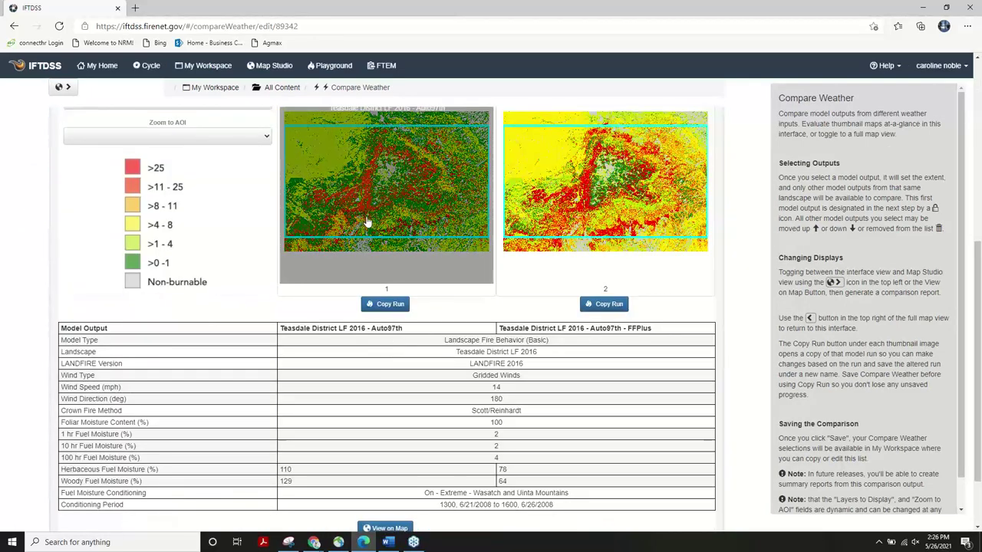
pyautogui.scroll(-2, 392, 349)
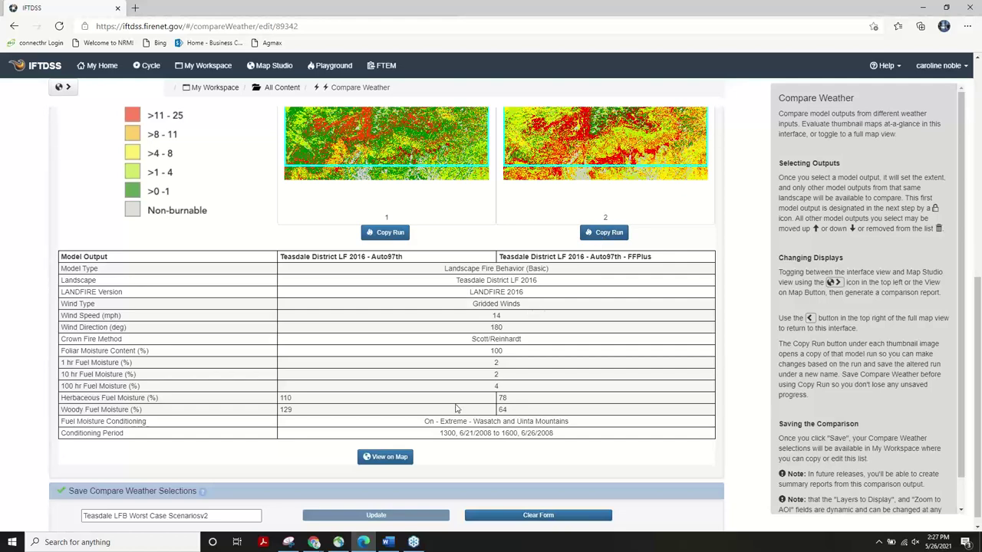
# - Copy the Auto97th - FFPlus run from the comparison into the Playground and set the copy's woody fuel moisture to 175
pyautogui.click(603, 235)
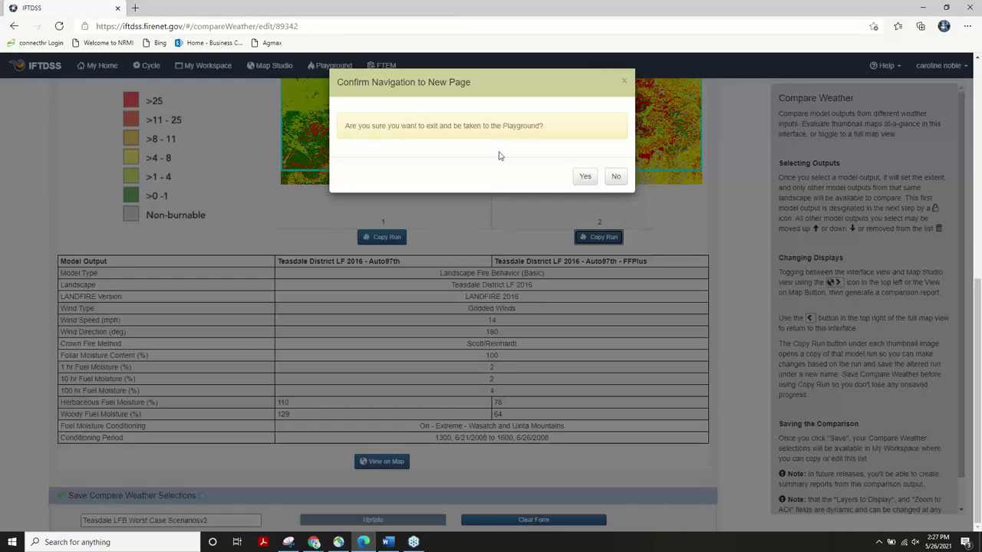
pyautogui.click(583, 178)
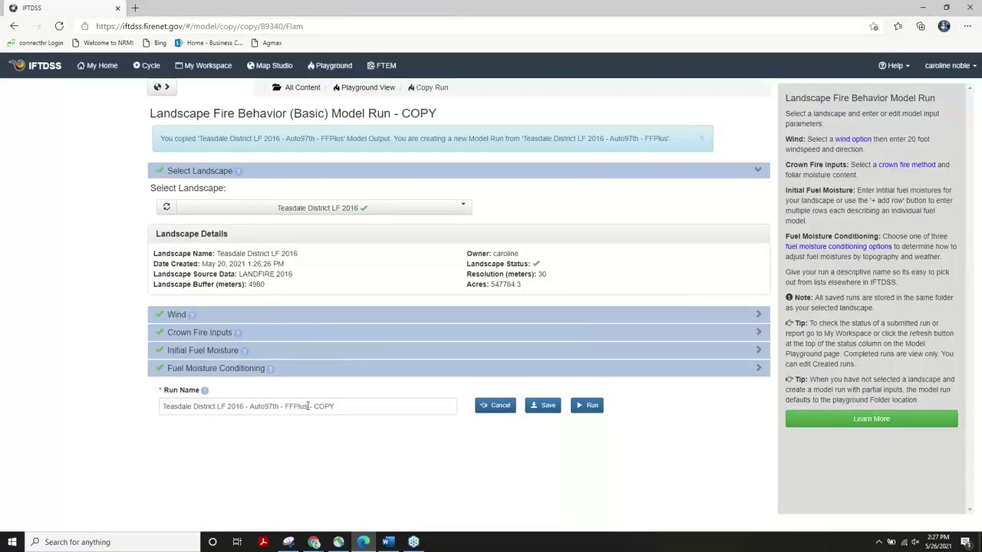
pyautogui.click(348, 410)
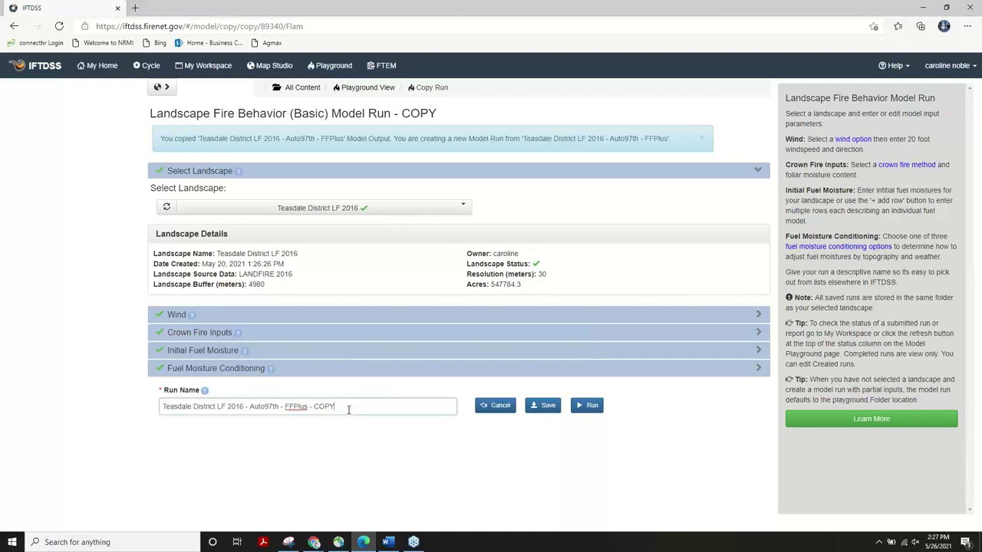
pyautogui.click(188, 359)
pyautogui.click(665, 401)
pyautogui.doubleClick(665, 401)
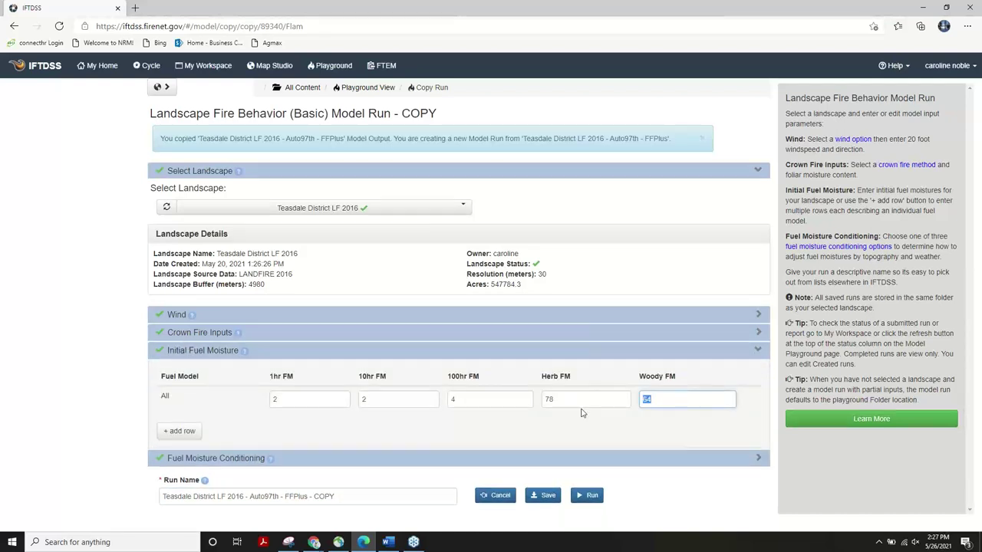
pyautogui.write('175')
# - Append "corrected" to the copied run's name and submit the model run
pyautogui.click(336, 496)
pyautogui.write('corrected')
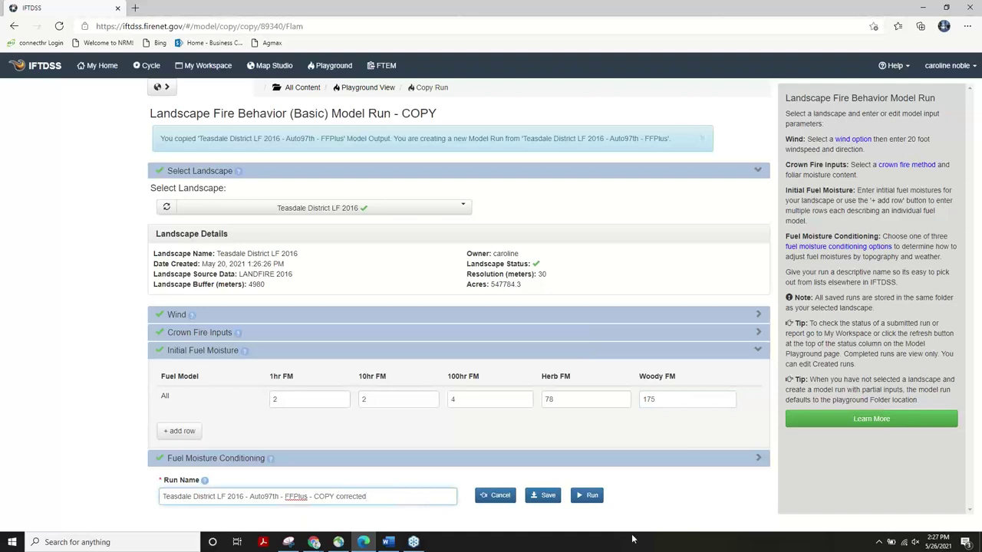
pyautogui.click(588, 495)
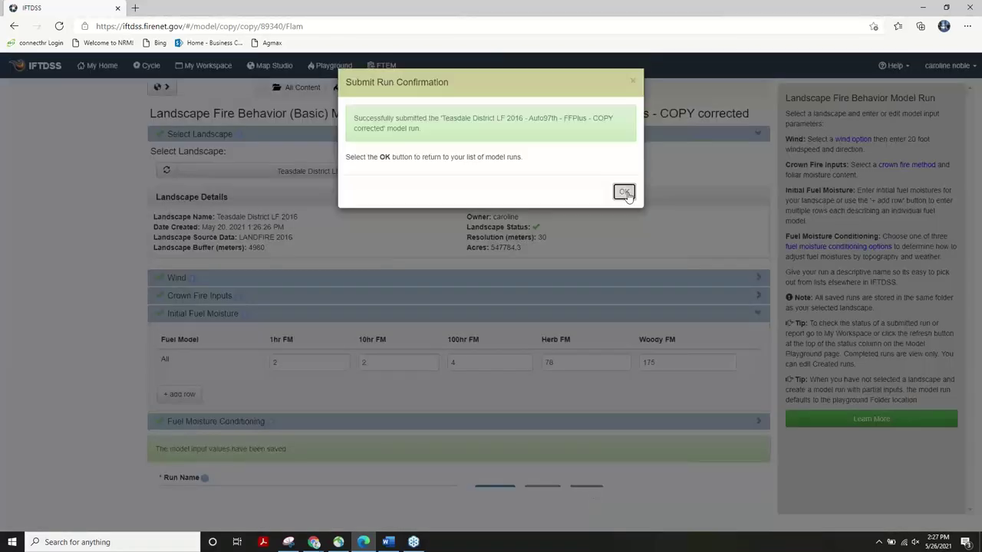
pyautogui.click(622, 192)
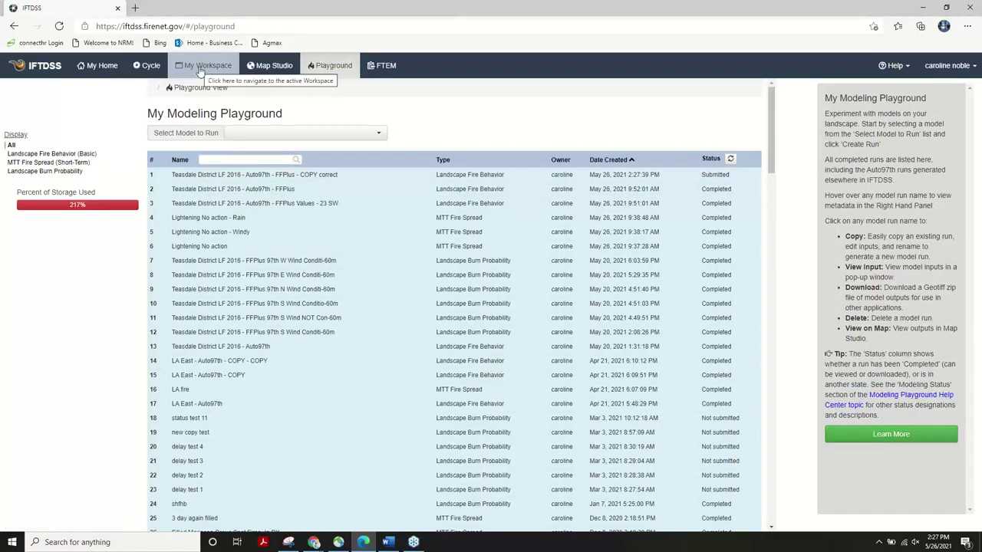
# - Return to the workspace and open Teasdale LFB Worst Case Scenariosv2 for editing again
pyautogui.click(201, 68)
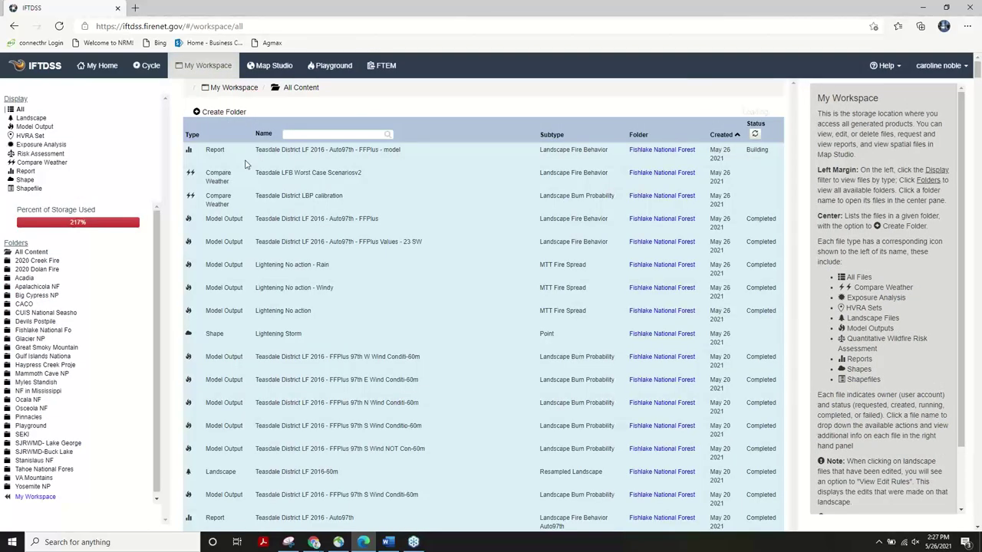
pyautogui.click(236, 176)
pyautogui.click(215, 198)
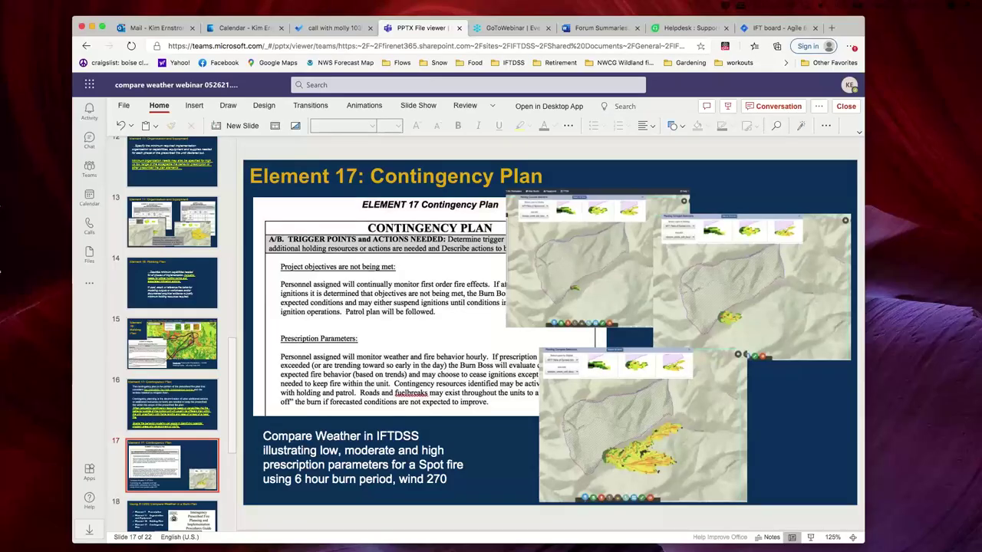
# - In the compare weather webinar presentation in Teams, select slide 5, Using IFTDSS Compare Weather in a Burn Plan, and start the slide show
pyautogui.scroll(8, 163, 249)
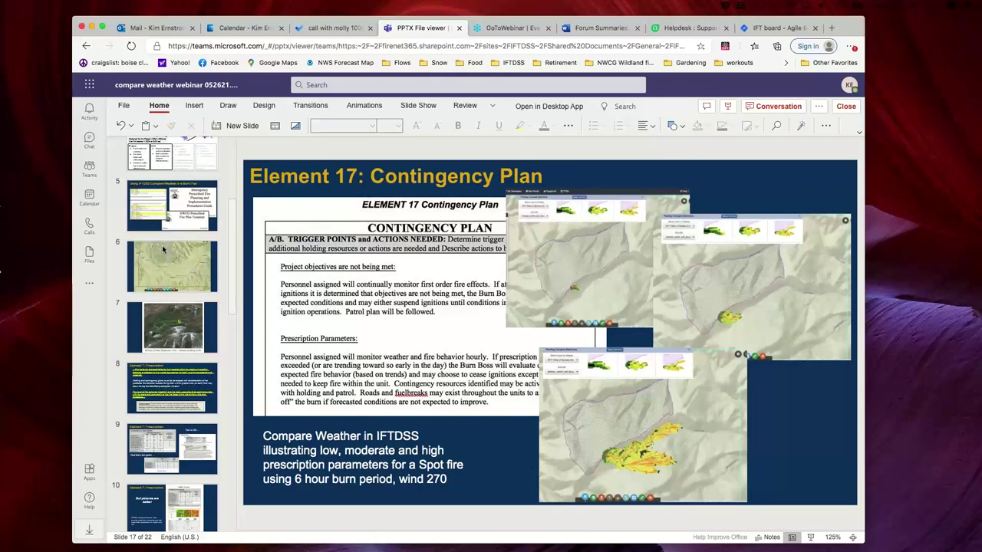
pyautogui.scroll(1, 163, 249)
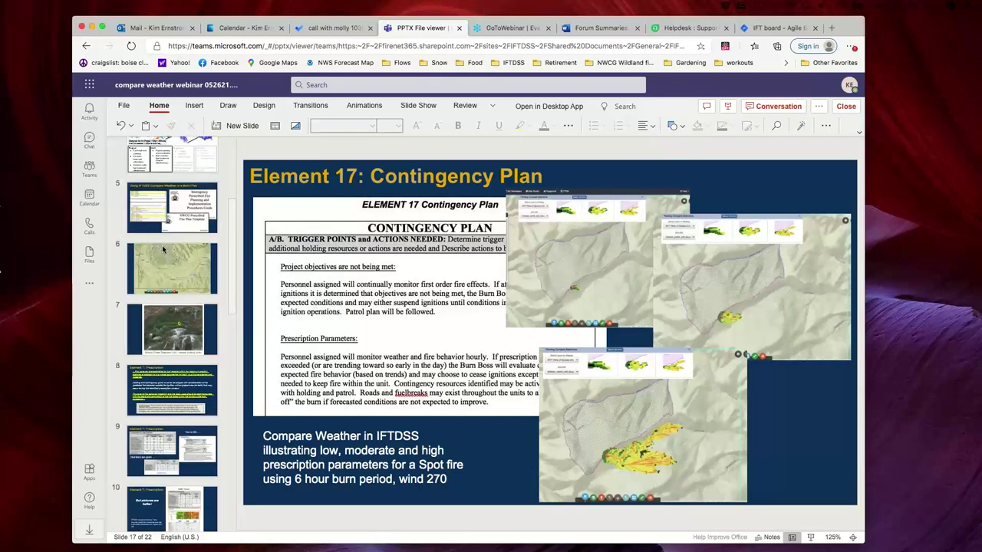
pyautogui.click(163, 212)
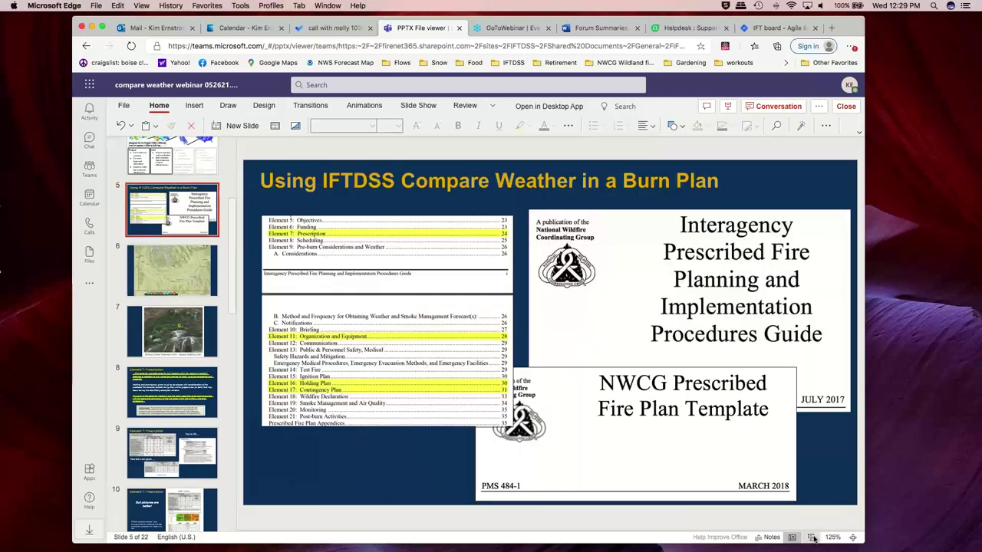
pyautogui.click(812, 537)
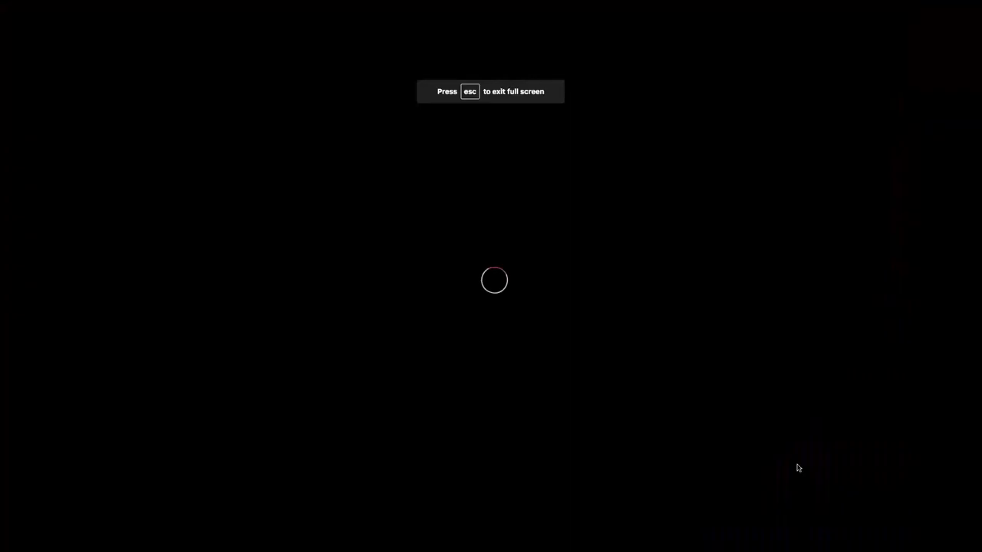
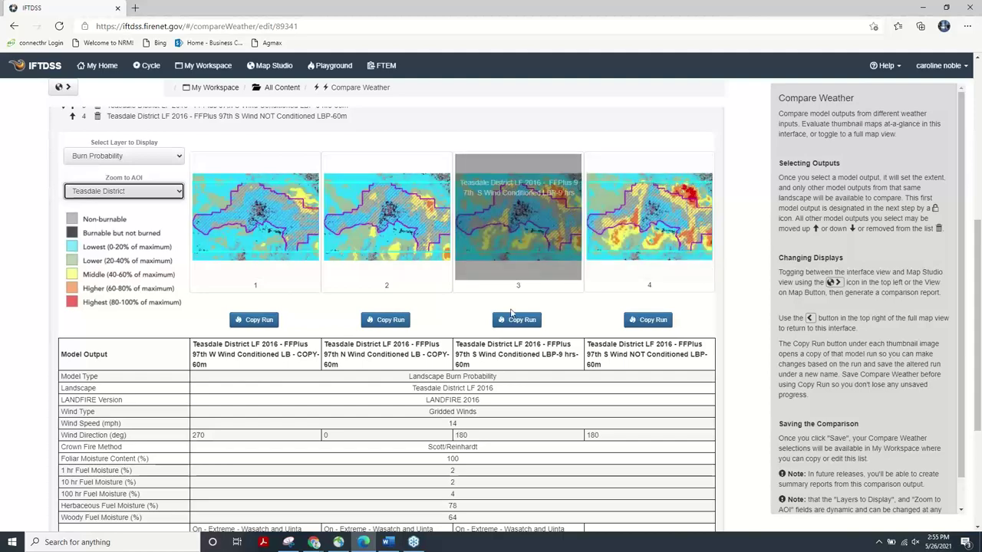
# - Back in IFTDSS, review the model inputs of the Teasdale District LBP calibration comparison and show it on the map
pyautogui.scroll(-3, 511, 312)
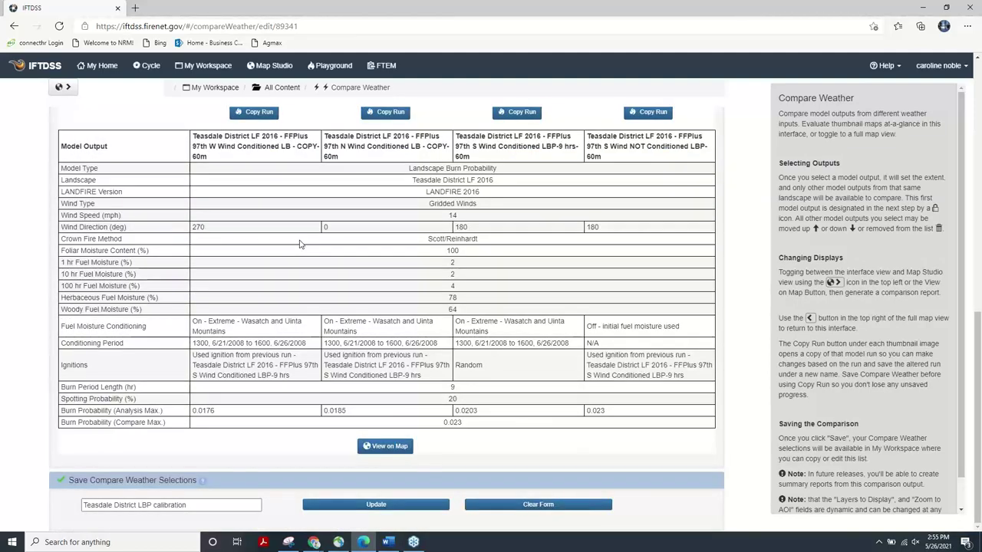
pyautogui.scroll(1, 300, 244)
pyautogui.scroll(2, 300, 244)
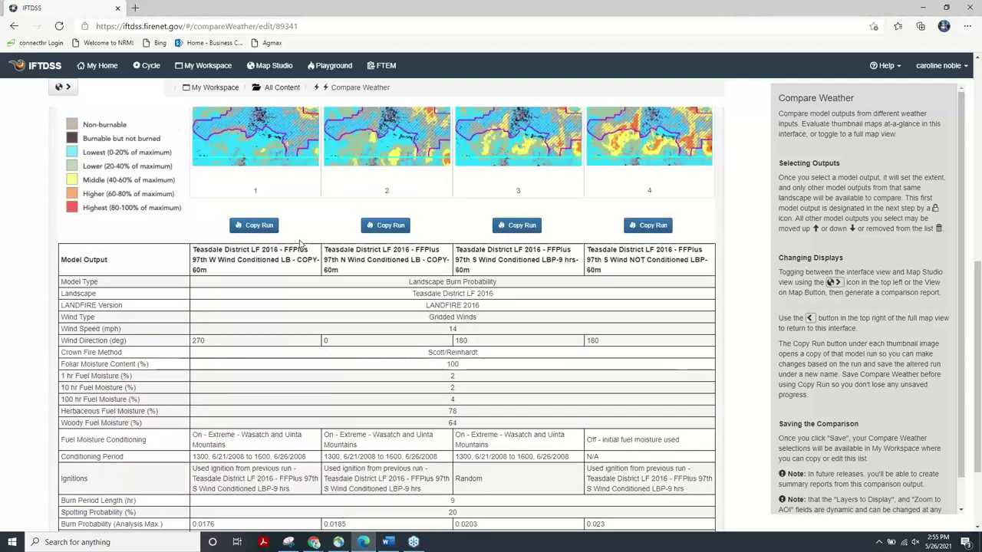
pyautogui.click(66, 87)
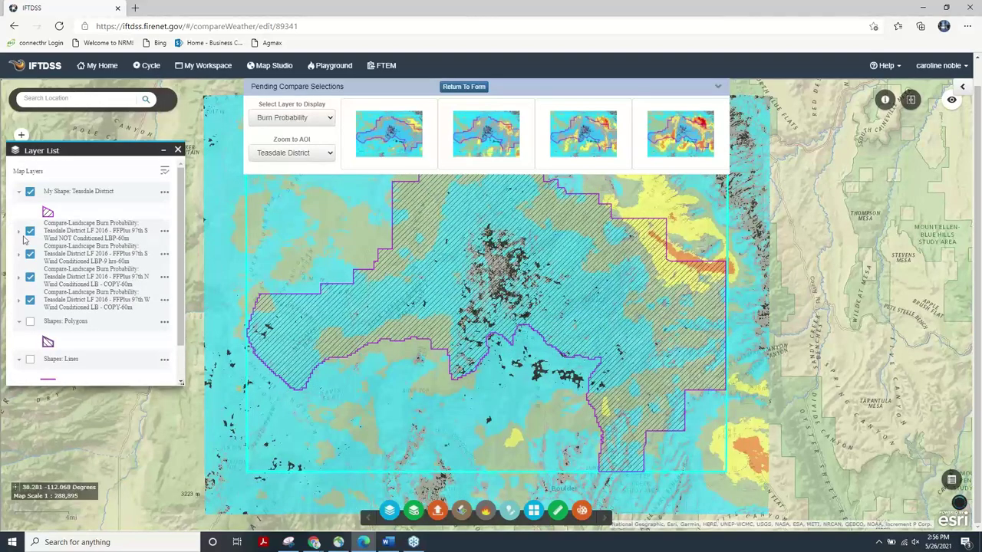
# - Inspect the legend of the S Wind NOT Conditioned burn probability layer, and hide both S Wind comparison layers
pyautogui.click(18, 235)
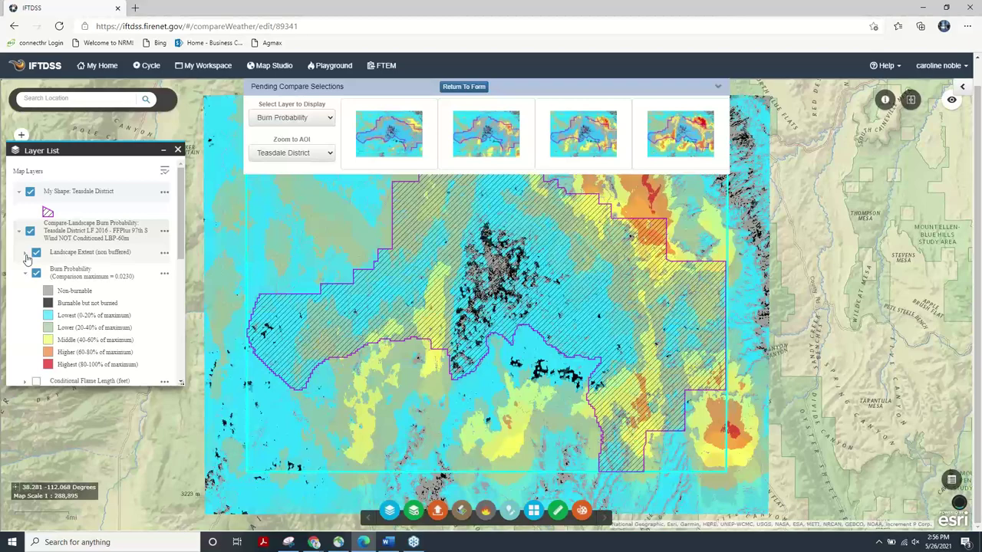
pyautogui.click(19, 232)
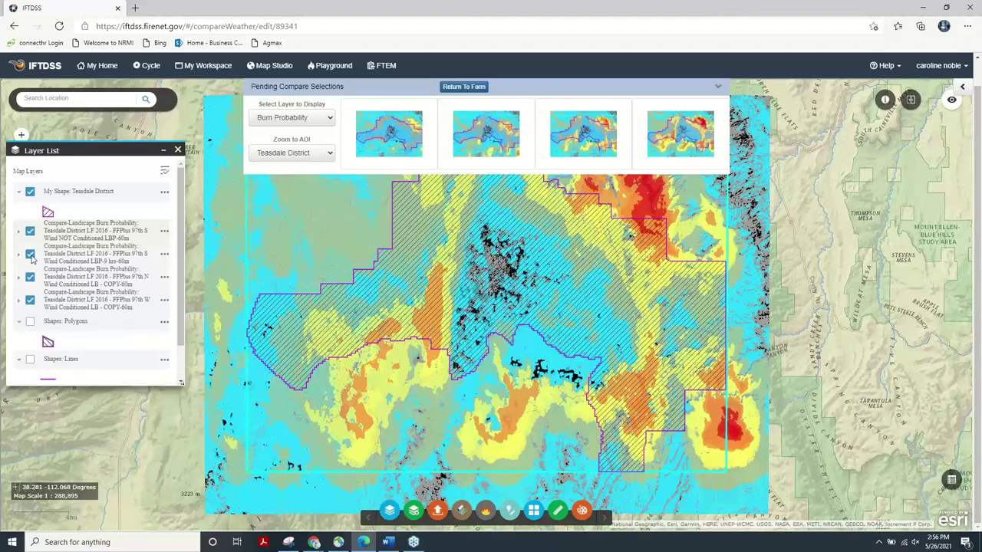
pyautogui.click(30, 255)
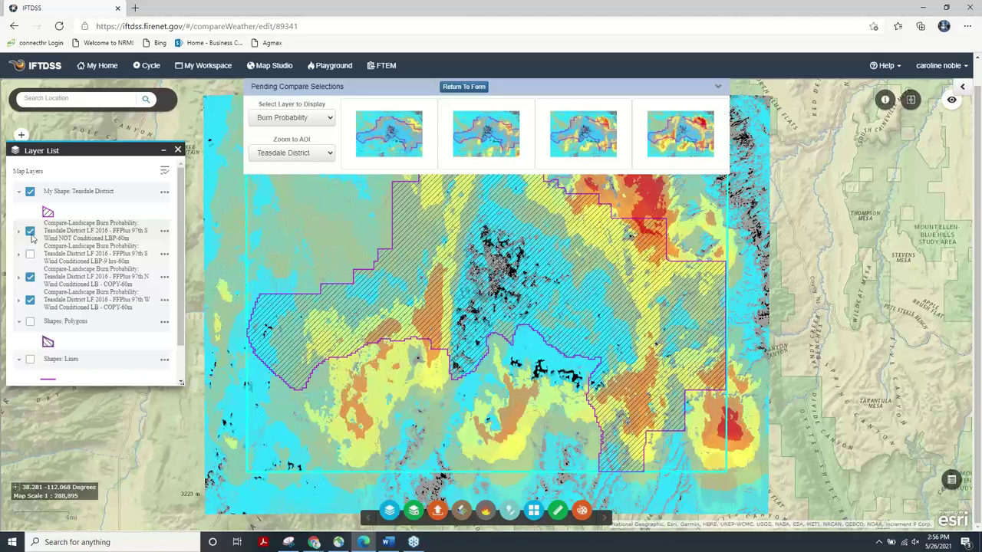
pyautogui.click(31, 233)
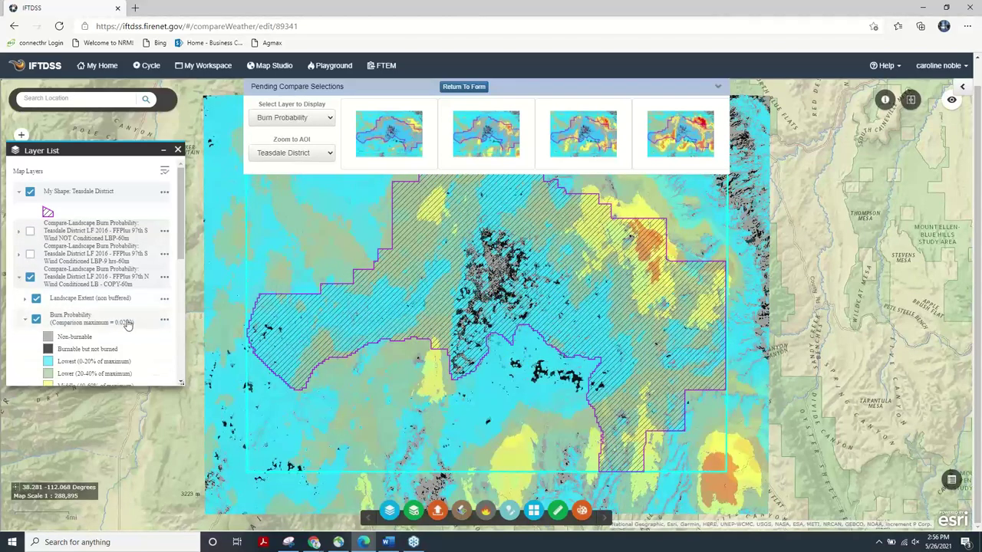
# - Display the W Wind and S Wind Conditioned burn probability outputs, and identify the model values at a point in the northeastern high-probability area
pyautogui.click(413, 132)
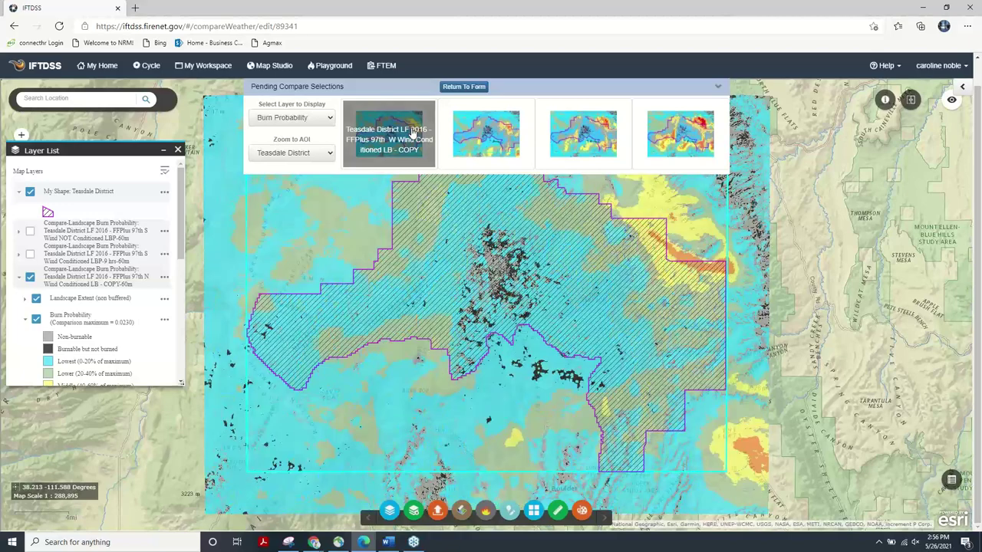
pyautogui.click(583, 126)
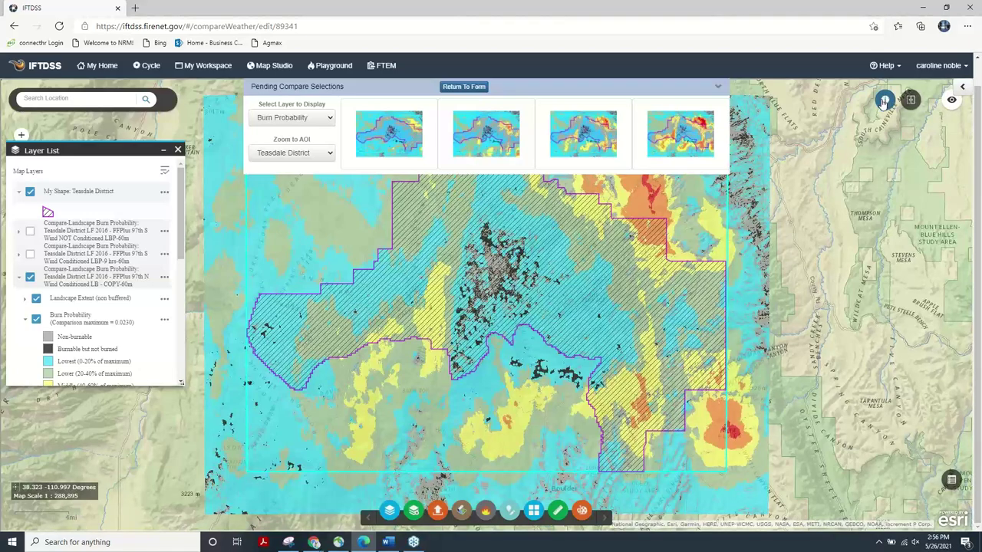
pyautogui.click(885, 100)
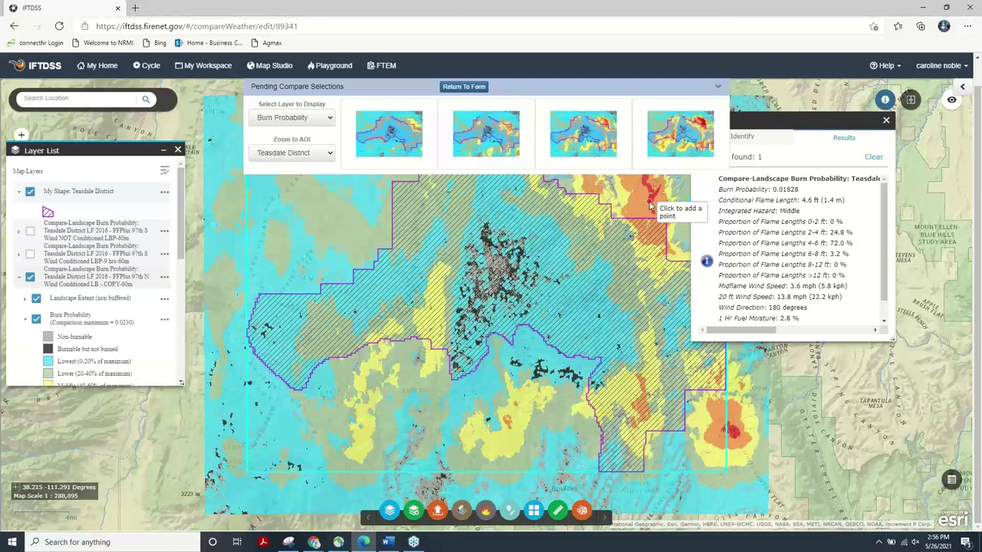
pyautogui.scroll(-1, 778, 270)
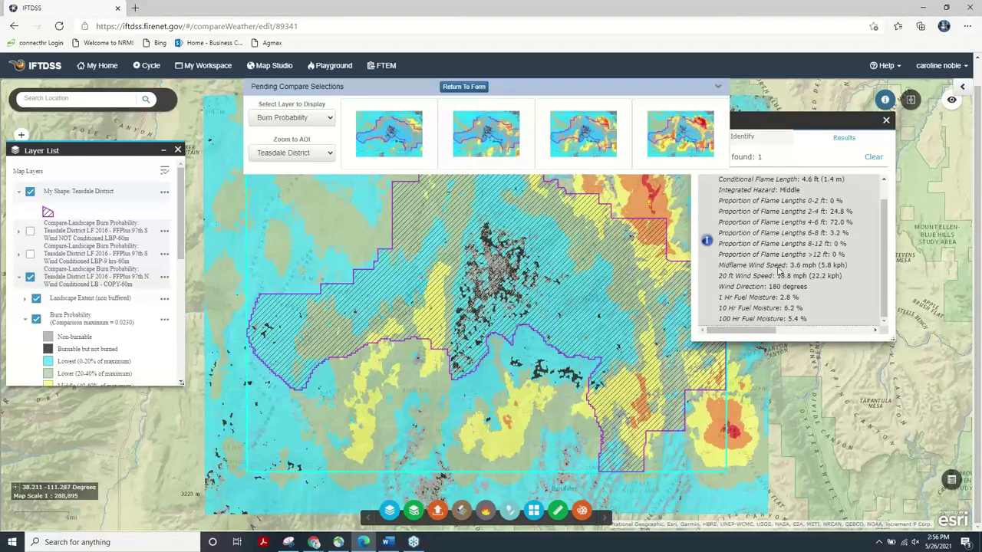